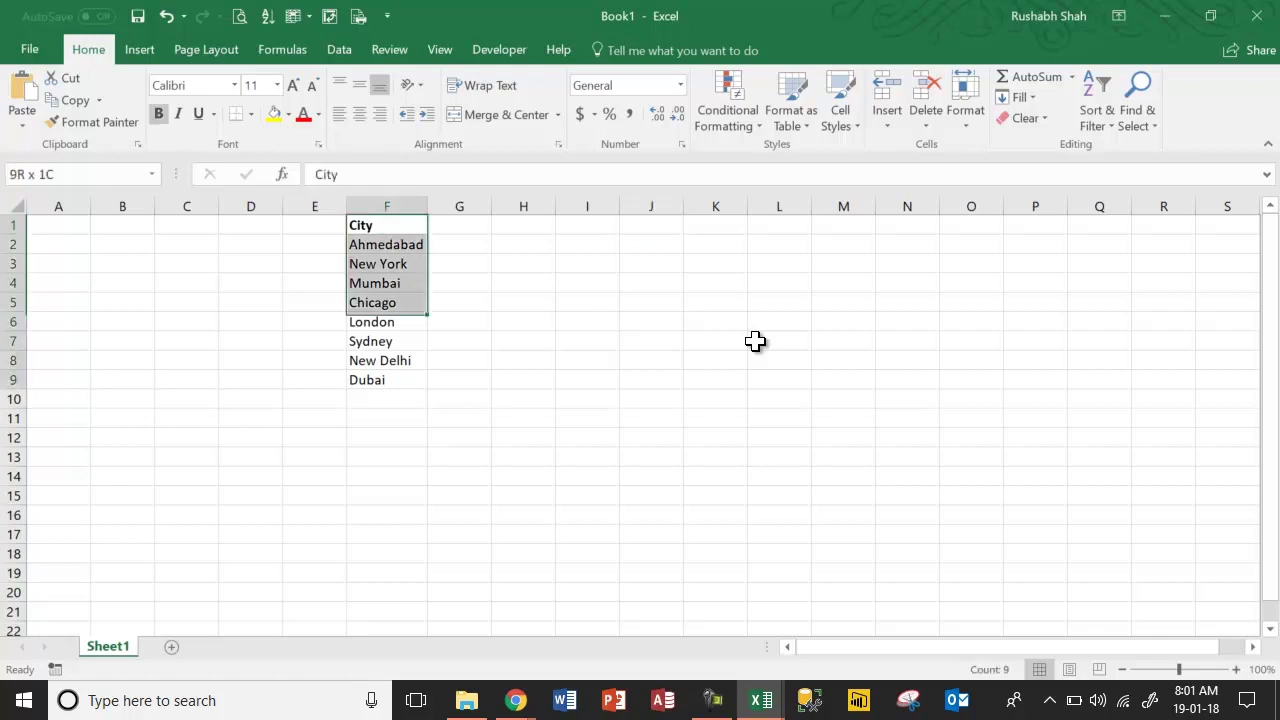
Step: Type City in J1 and enter =HLOOKUP(J1,$F$1:$F$9,2,0) in J2
{"action": "type", "text": "City"}
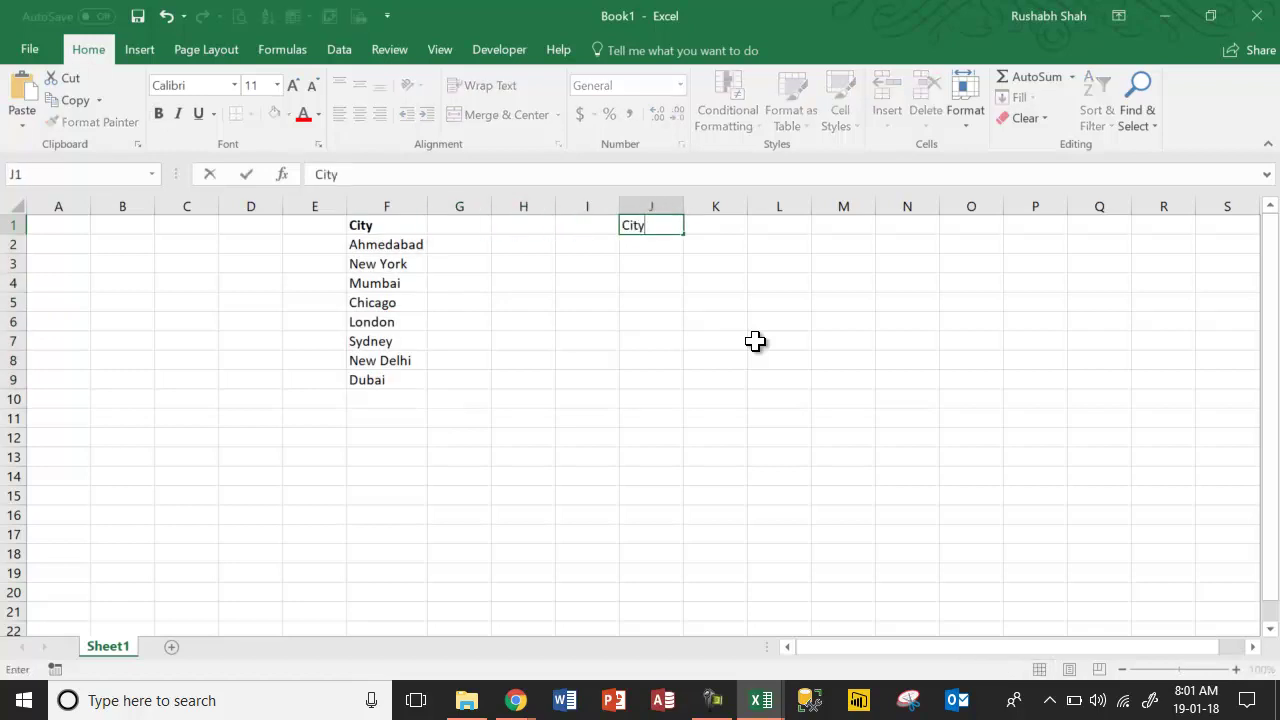
{"action": "key", "text": "Return"}
{"action": "type", "text": "=hl"}
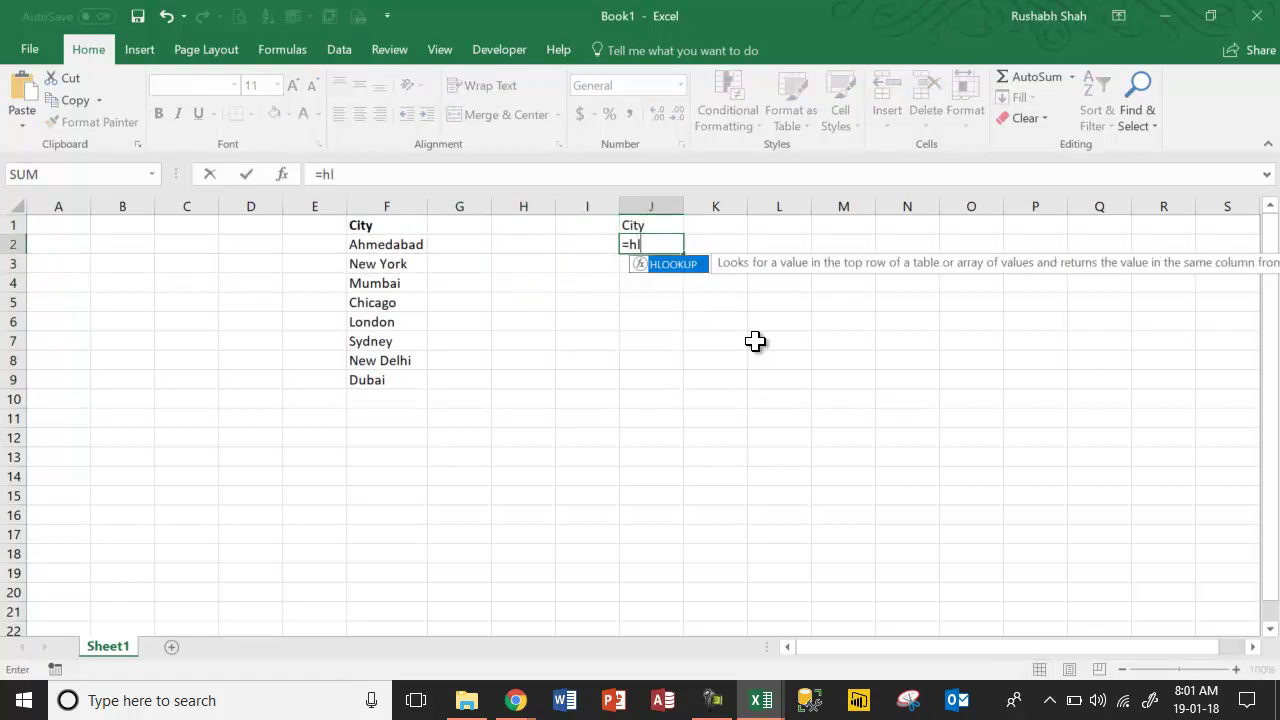
{"action": "key", "text": "Tab"}
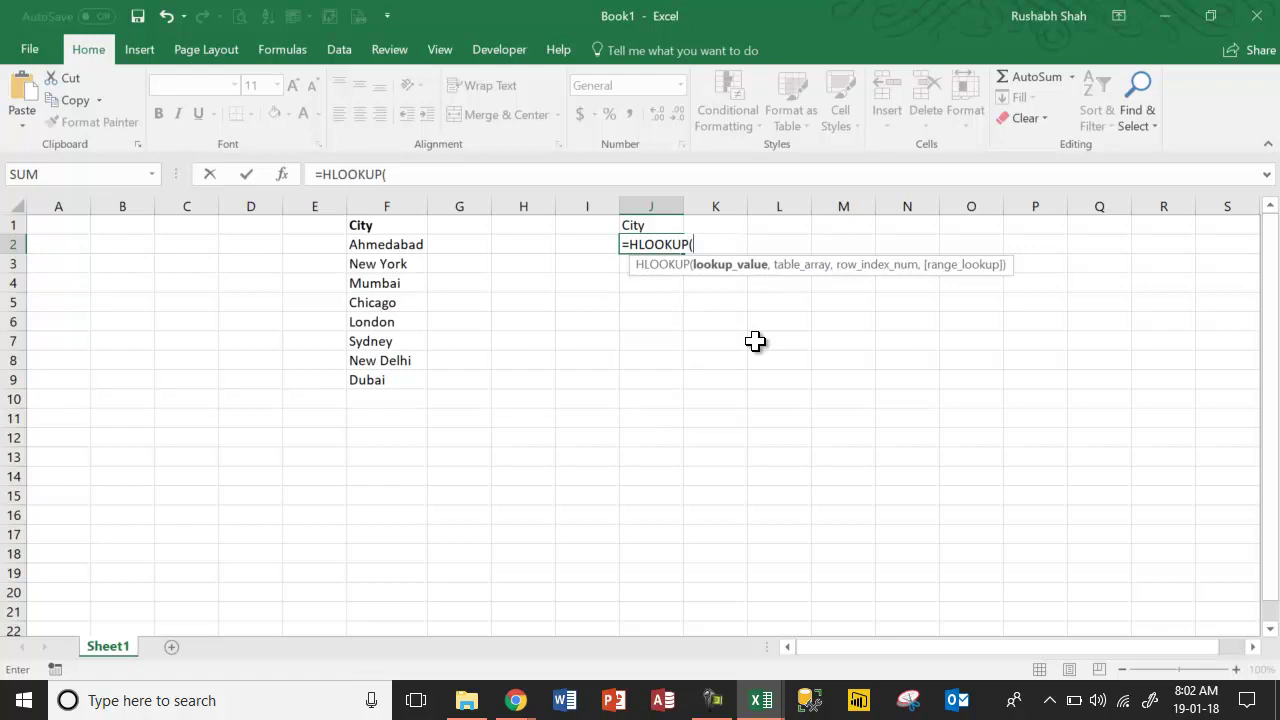
{"action": "key", "text": "Up"}
{"action": "type", "text": ","}
{"action": "key", "text": "Up"}
{"action": "key", "text": "Left"}
{"action": "key", "text": "Left"}
{"action": "key", "text": "Left"}
{"action": "key", "text": "Left"}
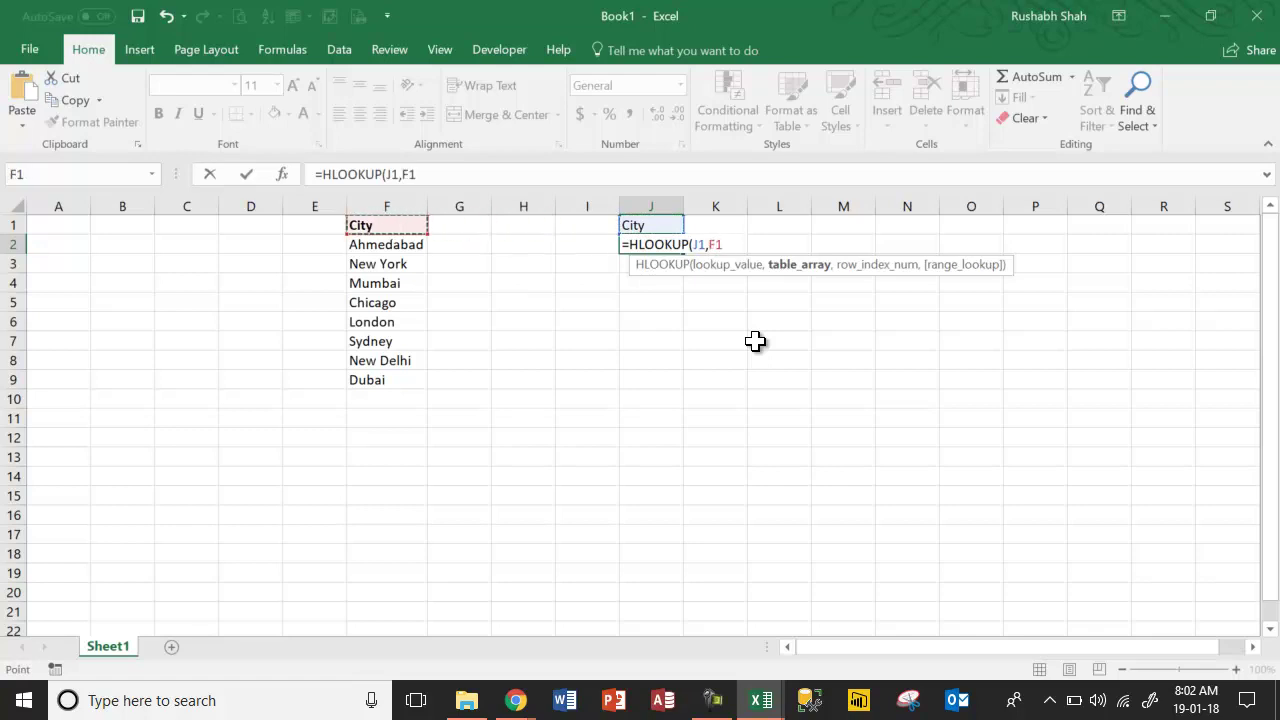
{"action": "key", "text": "ctrl+shift+Down"}
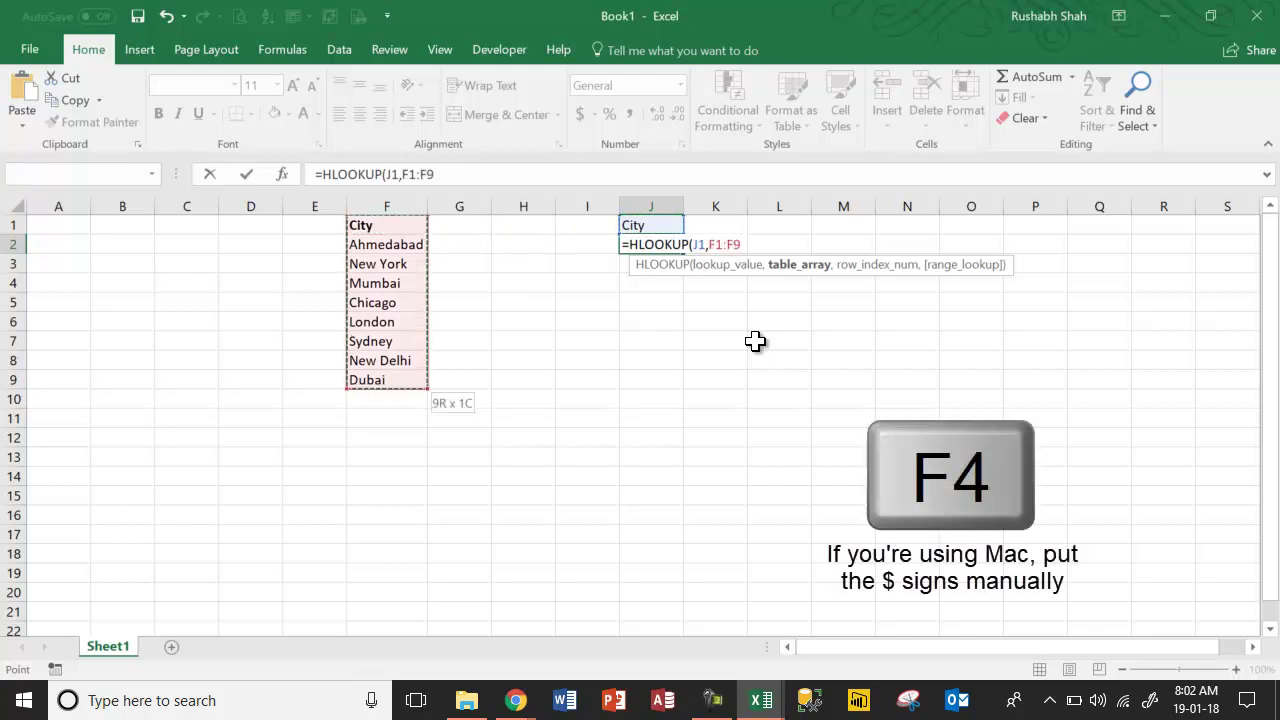
{"action": "key", "text": "F4"}
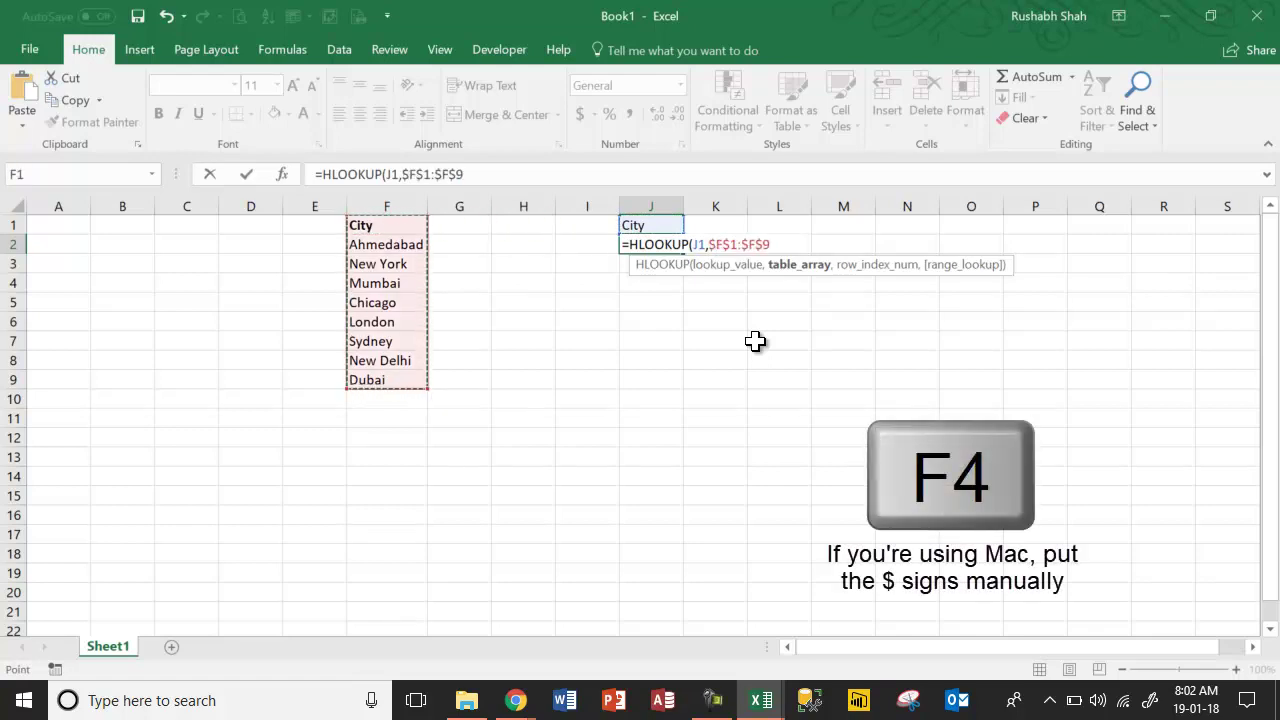
{"action": "type", "text": ",2,0)"}
{"action": "key", "text": "Return"}
Step: Widen column J and change J2's HLOOKUP row index from 2 to 3
{"action": "key", "text": "Up"}
{"action": "left_click_drag", "start_coordinate": [686, 207], "coordinate": [752, 214]}
{"action": "key", "text": "F2"}
{"action": "key", "text": "Left"}
{"action": "key", "text": "Left"}
{"action": "key", "text": "Left"}
{"action": "key", "text": "BackSpace"}
{"action": "type", "text": "3"}
{"action": "key", "text": "Return"}
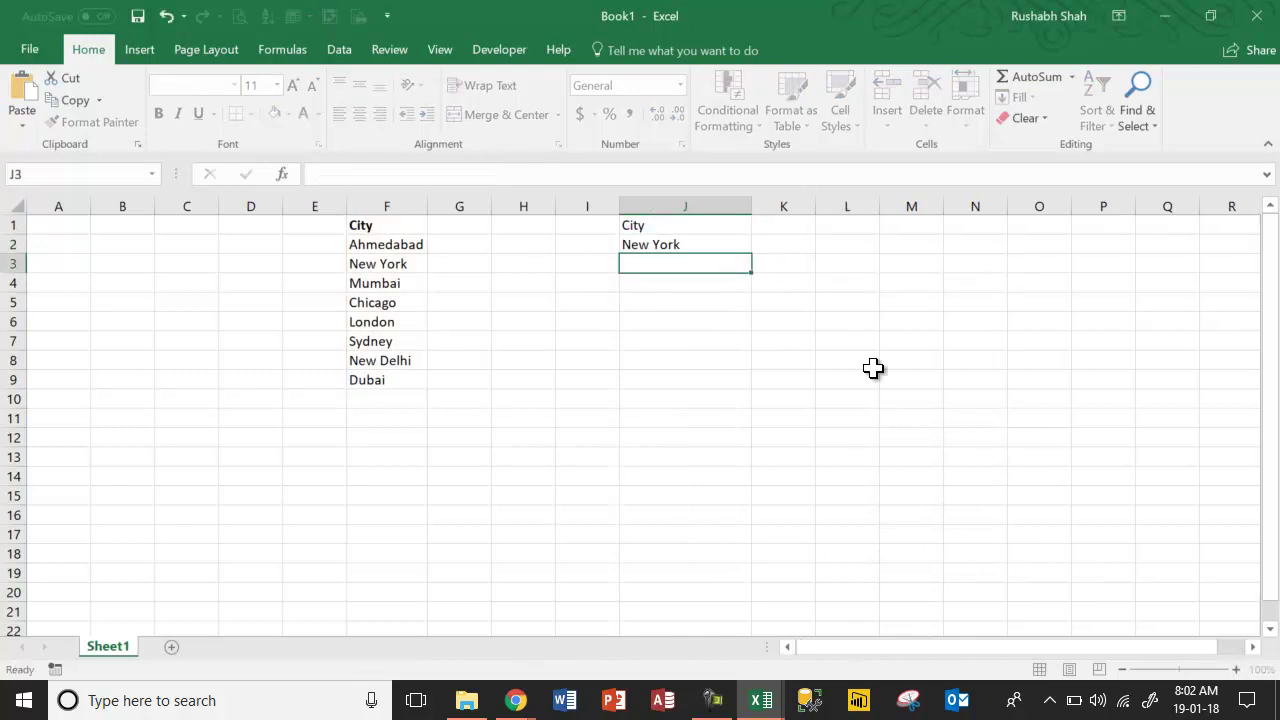
{"action": "key", "text": "Up"}
Step: Change J2's row index to 9 so it returns Dubai
{"action": "key", "text": "F2"}
{"action": "key", "text": "Left"}
{"action": "key", "text": "Left"}
{"action": "key", "text": "Left"}
{"action": "key", "text": "BackSpace"}
{"action": "type", "text": "9"}
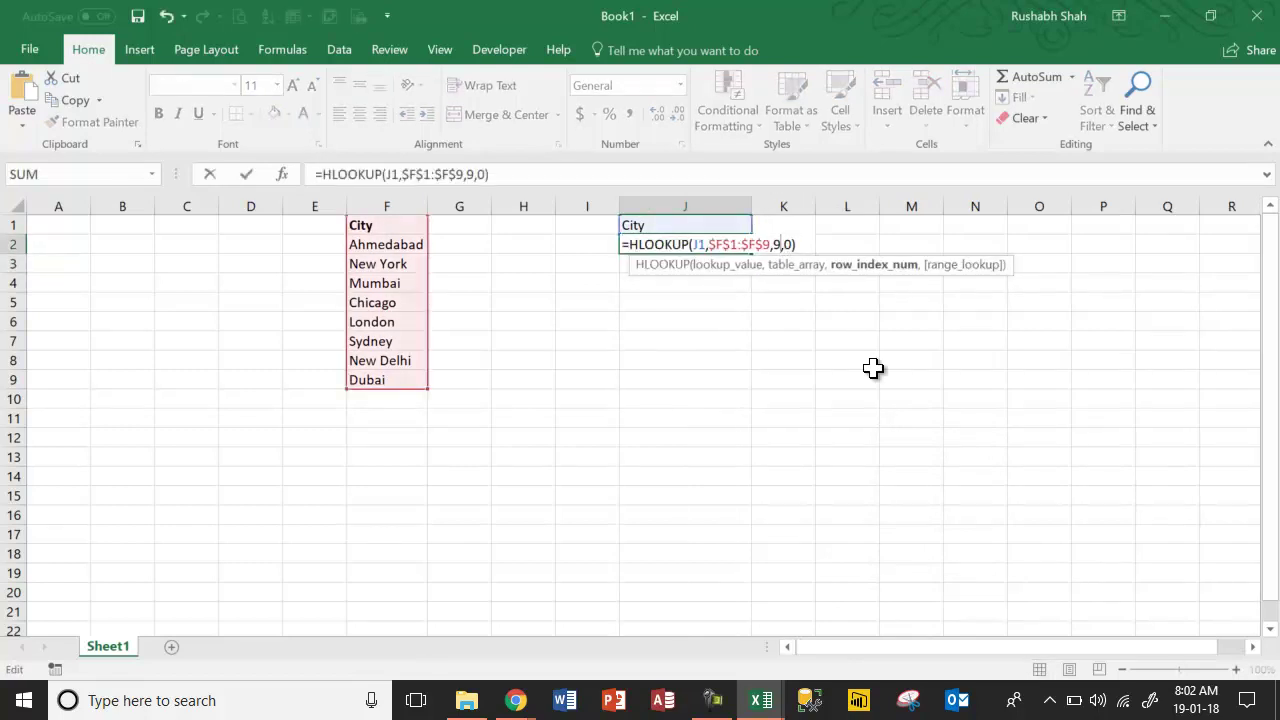
{"action": "key", "text": "Return"}
{"action": "key", "text": "Up"}
{"action": "key", "text": "F2"}
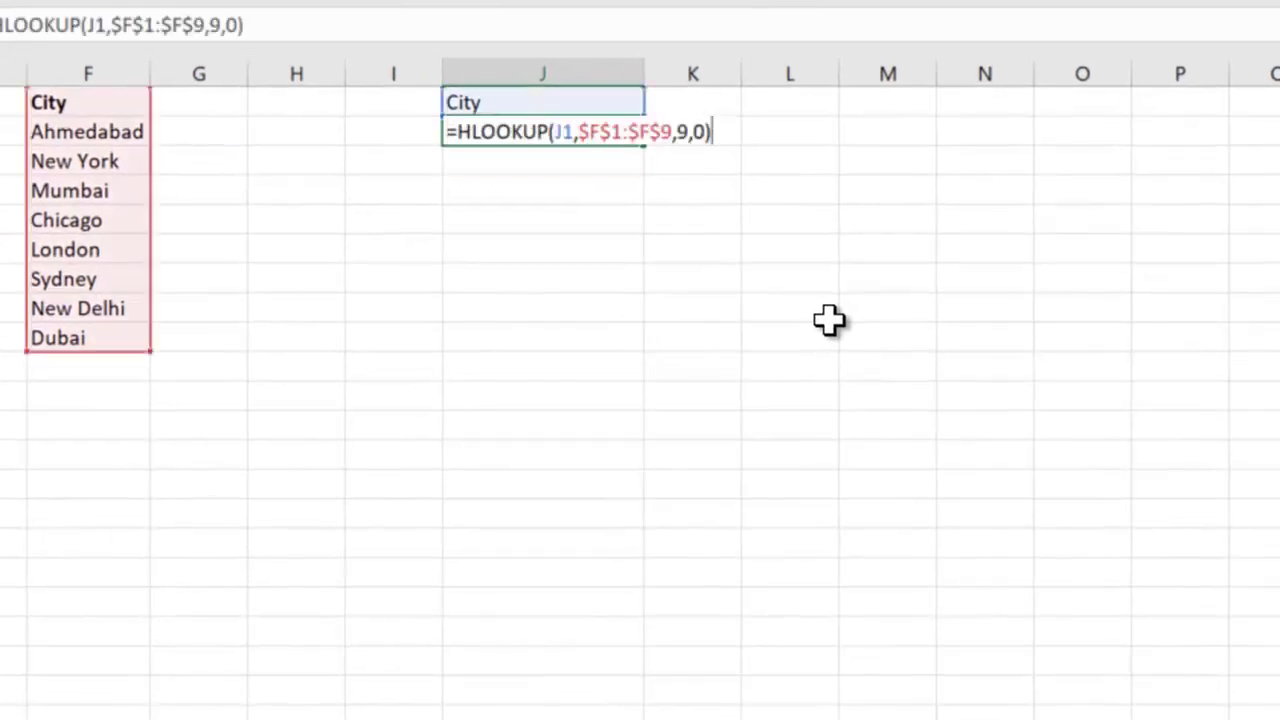
{"action": "key", "text": "Left"}
{"action": "key", "text": "Left"}
{"action": "key", "text": "Left"}
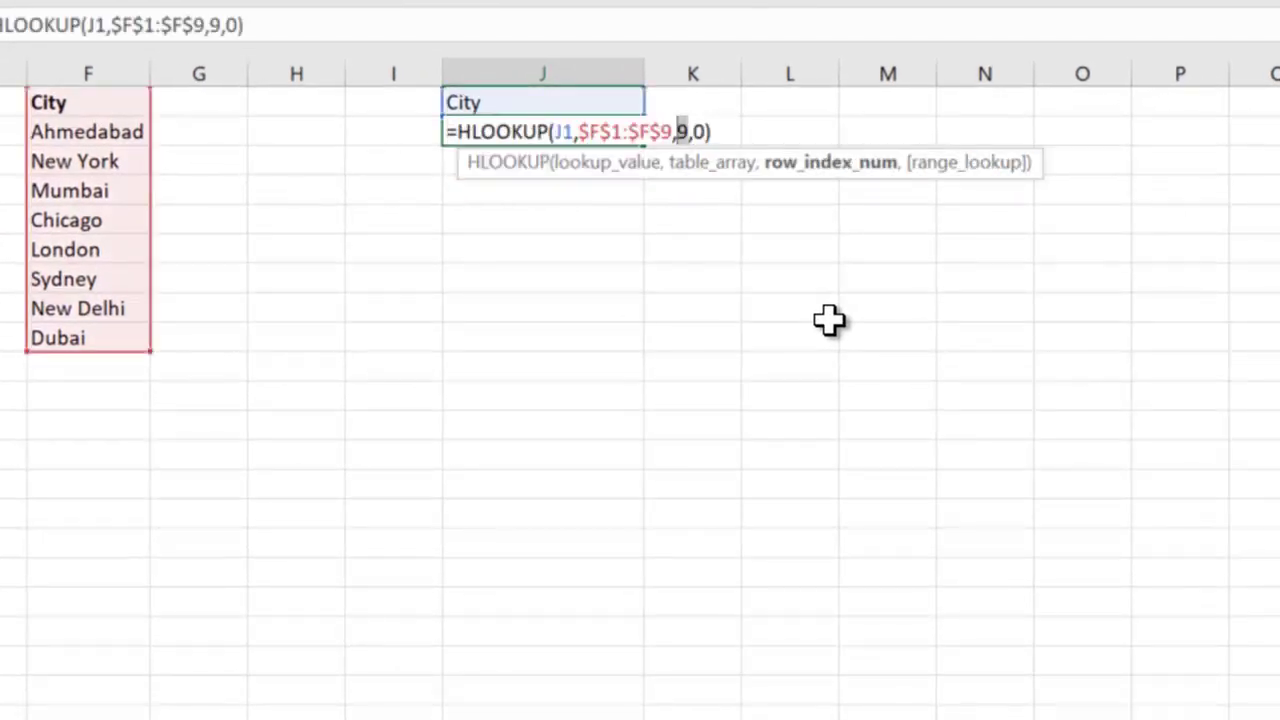
{"action": "type", "text": "2"}
{"action": "key", "text": "BackSpace"}
Step: Keep row index 9 in J2 and enter =RANDBETWEEN(2,9) in M2
{"action": "type", "text": "9"}
{"action": "key", "text": "Tab"}
{"action": "key", "text": "Tab"}
{"action": "key", "text": "Tab"}
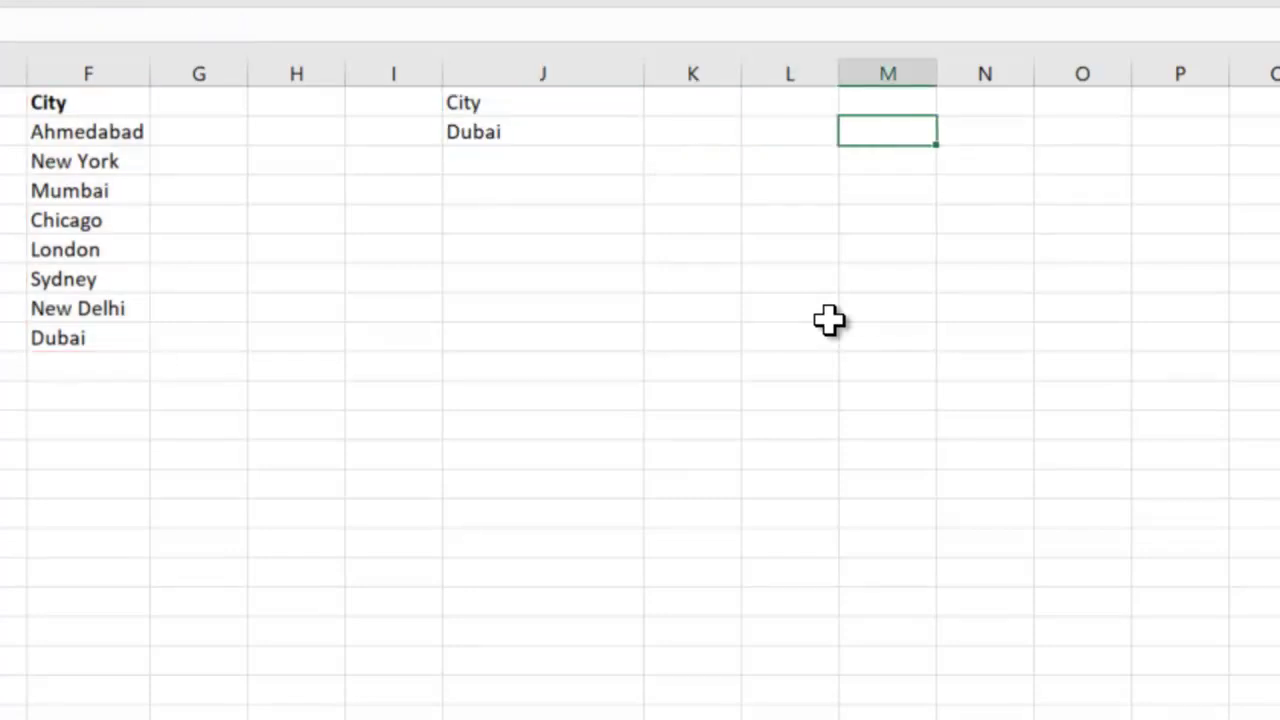
{"action": "type", "text": "=ran"}
{"action": "key", "text": "Down"}
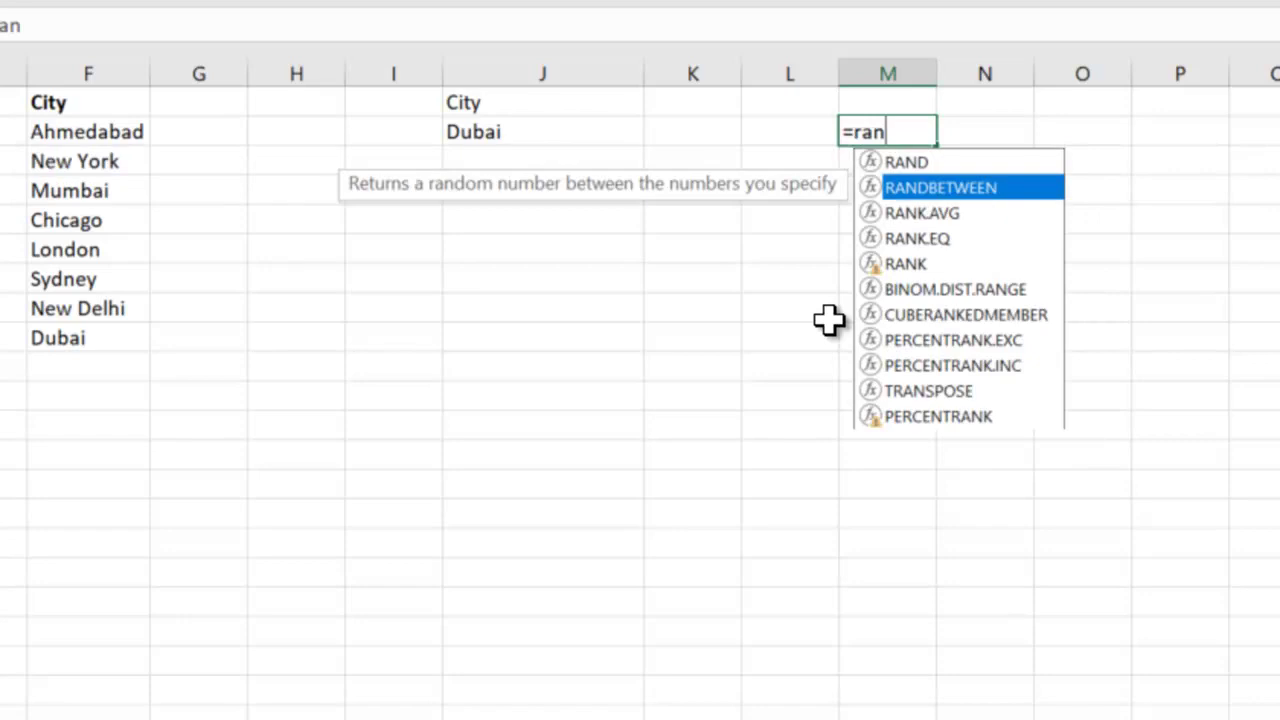
{"action": "key", "text": "Tab"}
{"action": "type", "text": "2,9("}
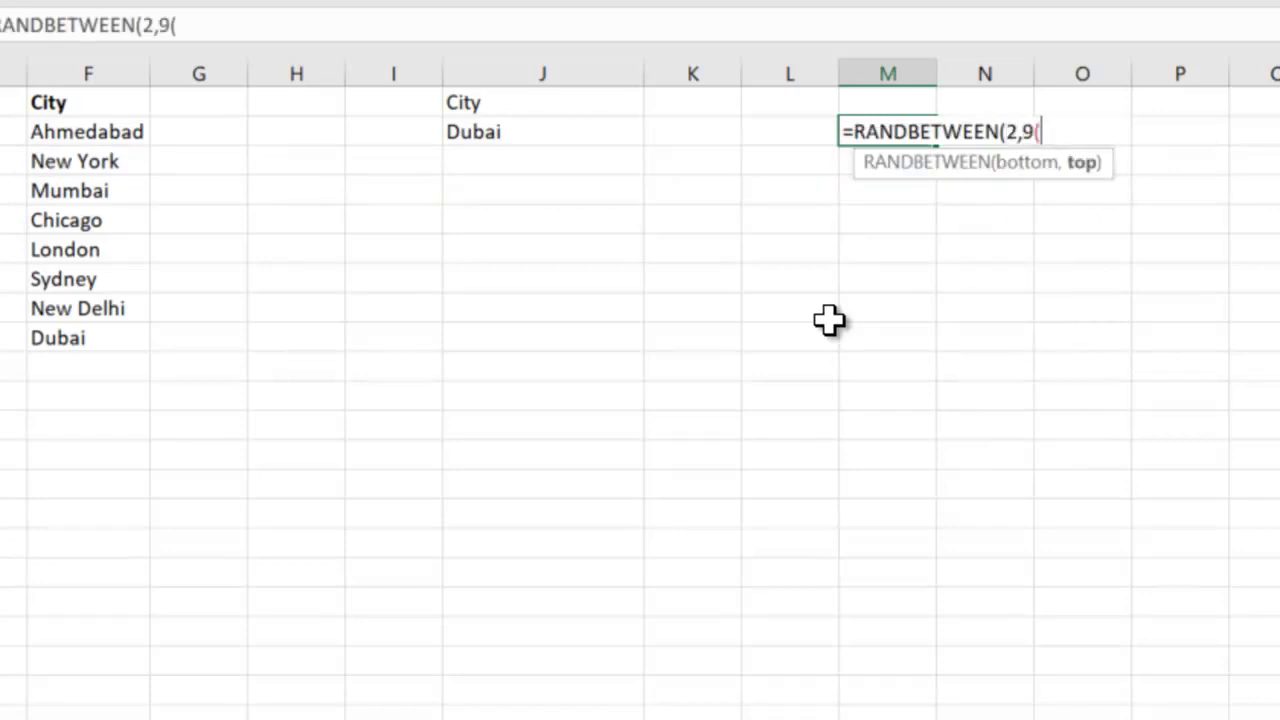
{"action": "key", "text": "BackSpace"}
{"action": "type", "text": ")"}
{"action": "key", "text": "Return"}
Step: Recalculate M2 several times to test RANDBETWEEN(2,9), then copy the expression
{"action": "key", "text": "Up"}
{"action": "key", "text": "F2"}
{"action": "key", "text": "Return"}
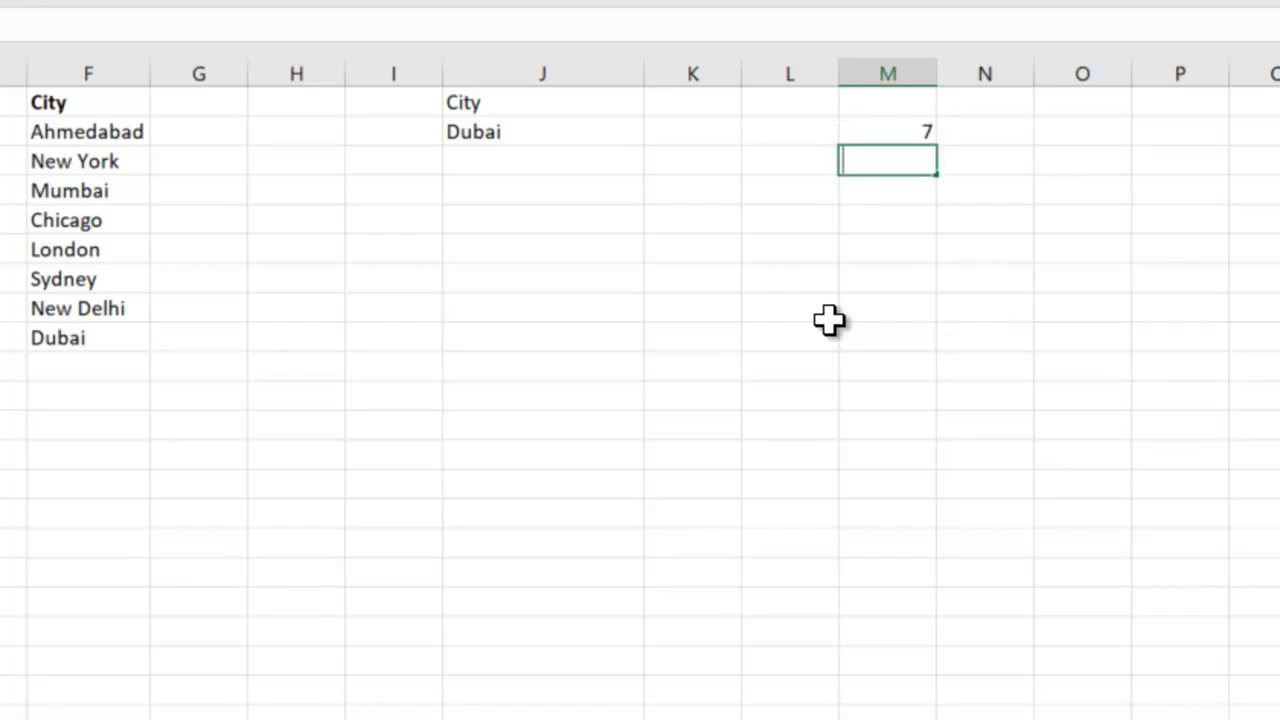
{"action": "key", "text": "Up"}
{"action": "key", "text": "F2"}
{"action": "key", "text": "Return"}
{"action": "key", "text": "Up"}
{"action": "key", "text": "F2"}
{"action": "key", "text": "Return"}
{"action": "key", "text": "Up"}
{"action": "key", "text": "F2"}
{"action": "key", "text": "Return"}
{"action": "key", "text": "Up"}
{"action": "key", "text": "F2"}
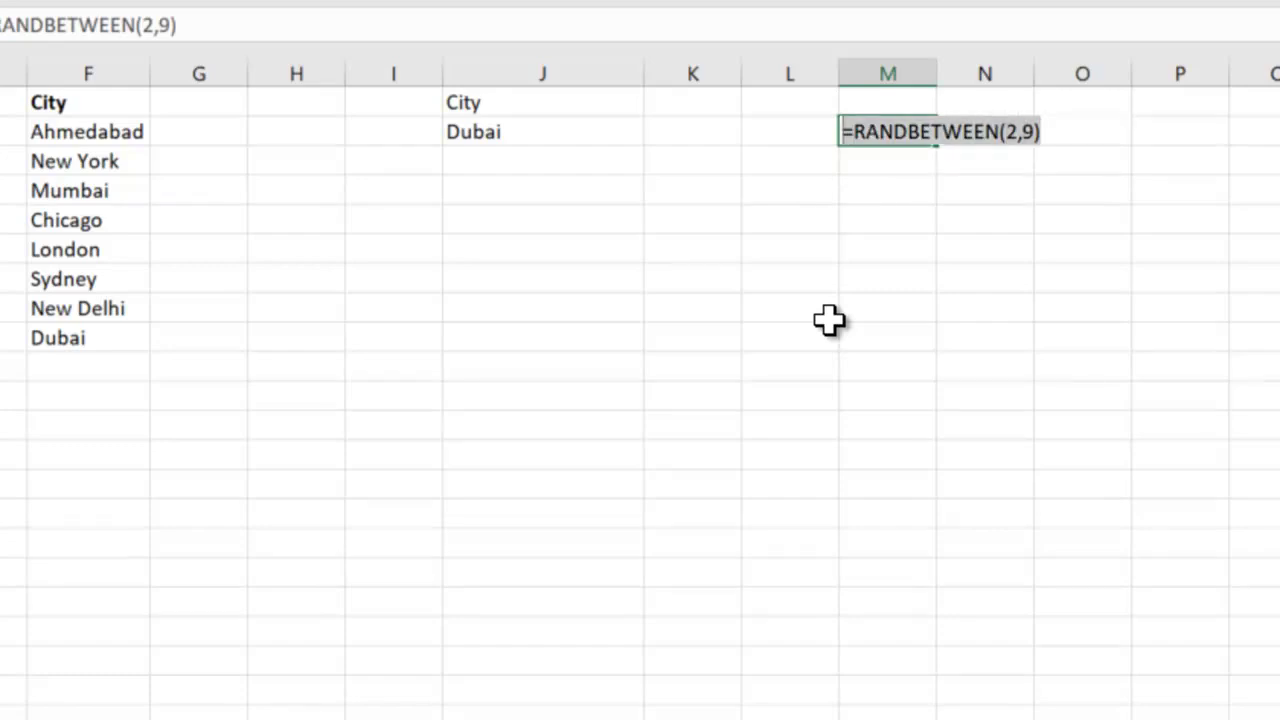
{"action": "key", "text": "Return"}
Step: Replace the row index 9 in J2's HLOOKUP with RANDBETWEEN(2,9), now returning Sydney
{"action": "key", "text": "Up"}
{"action": "key", "text": "Left"}
{"action": "key", "text": "Left"}
{"action": "key", "text": "Left"}
{"action": "key", "text": "F2"}
{"action": "key", "text": "Left"}
{"action": "key", "text": "Left"}
{"action": "key", "text": "Left"}
{"action": "key", "text": "shift+Left"}
{"action": "key", "text": "BackSpace"}
{"action": "type", "text": "RANDBETWEEN(2,9)"}
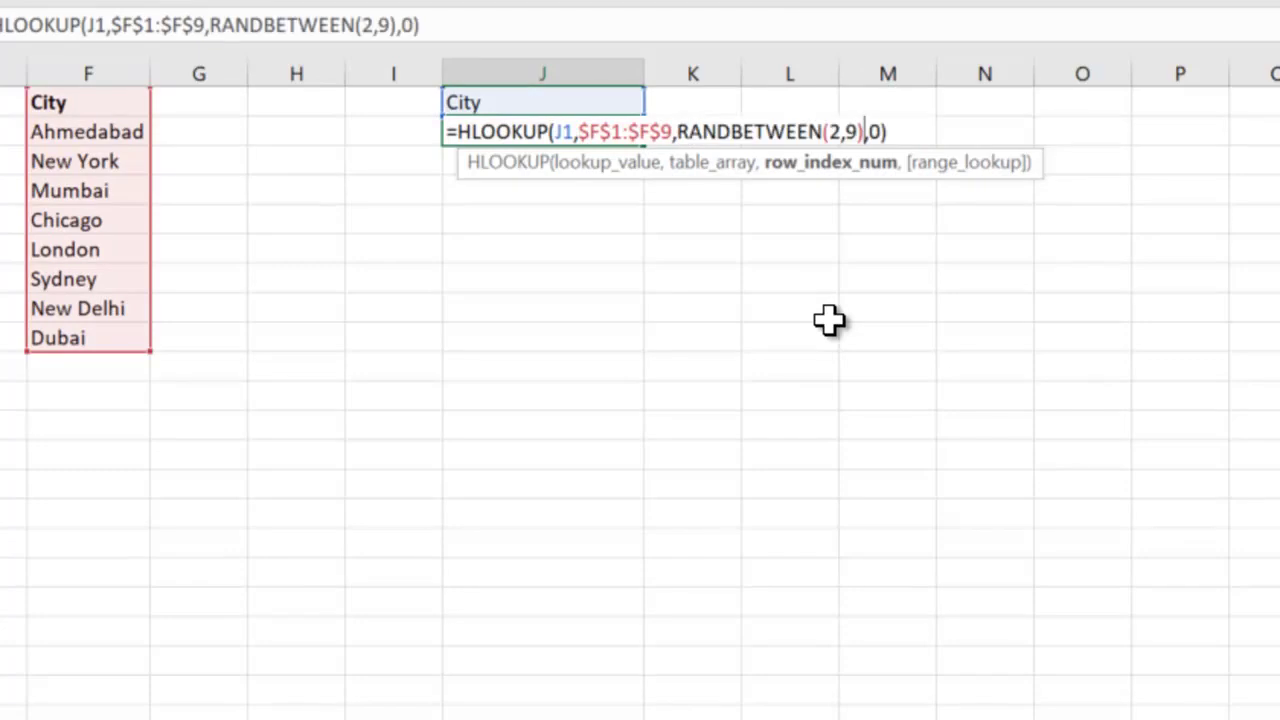
{"action": "key", "text": "Return"}
{"action": "key", "text": "Up"}
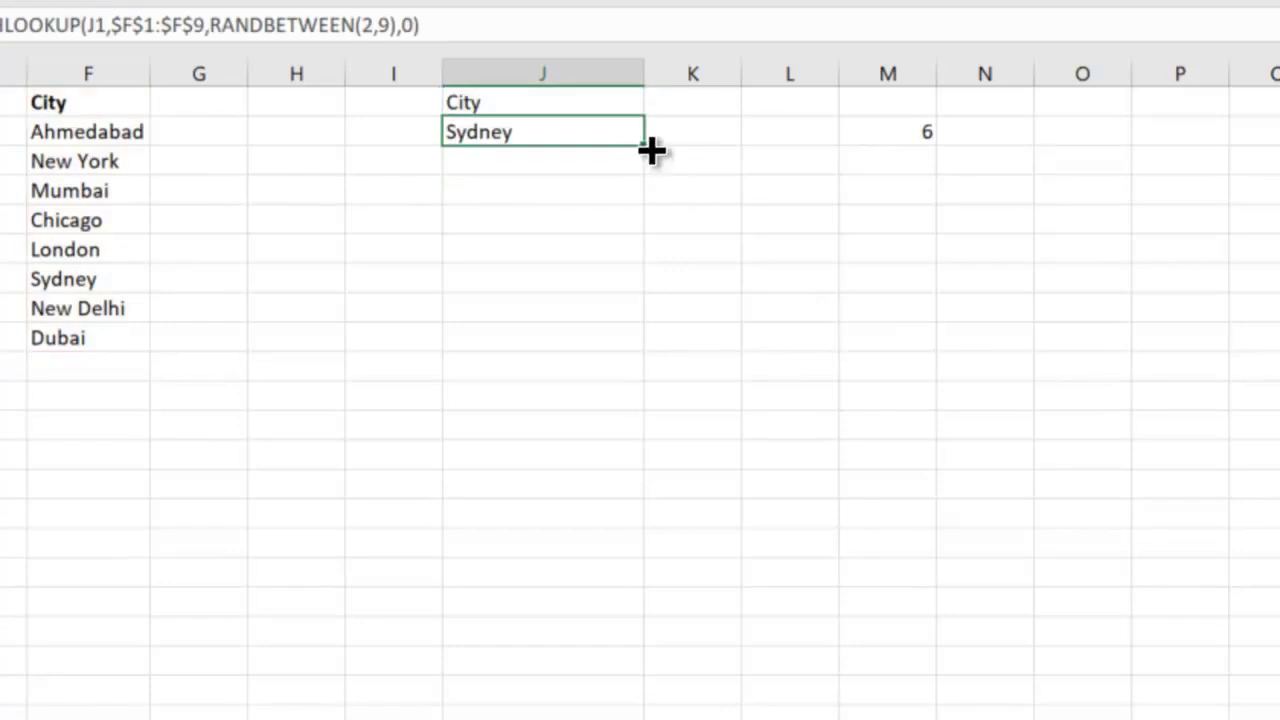
Step: Lock the lookup value as $J$1 in J2's formula and fill it down to J14
{"action": "key", "text": "F2"}
{"action": "key", "text": "Left"}
{"action": "key", "text": "Left"}
{"action": "key", "text": "Left"}
{"action": "key", "text": "Left"}
{"action": "key", "text": "Left"}
{"action": "key", "text": "Left"}
{"action": "key", "text": "Left"}
{"action": "key", "text": "Left"}
{"action": "key", "text": "Left"}
{"action": "key", "text": "Left"}
{"action": "key", "text": "Left"}
{"action": "key", "text": "Left"}
{"action": "key", "text": "Left"}
{"action": "key", "text": "Left"}
{"action": "key", "text": "Left"}
{"action": "key", "text": "Left"}
{"action": "key", "text": "Left"}
{"action": "key", "text": "Left"}
{"action": "key", "text": "Left"}
{"action": "key", "text": "Left"}
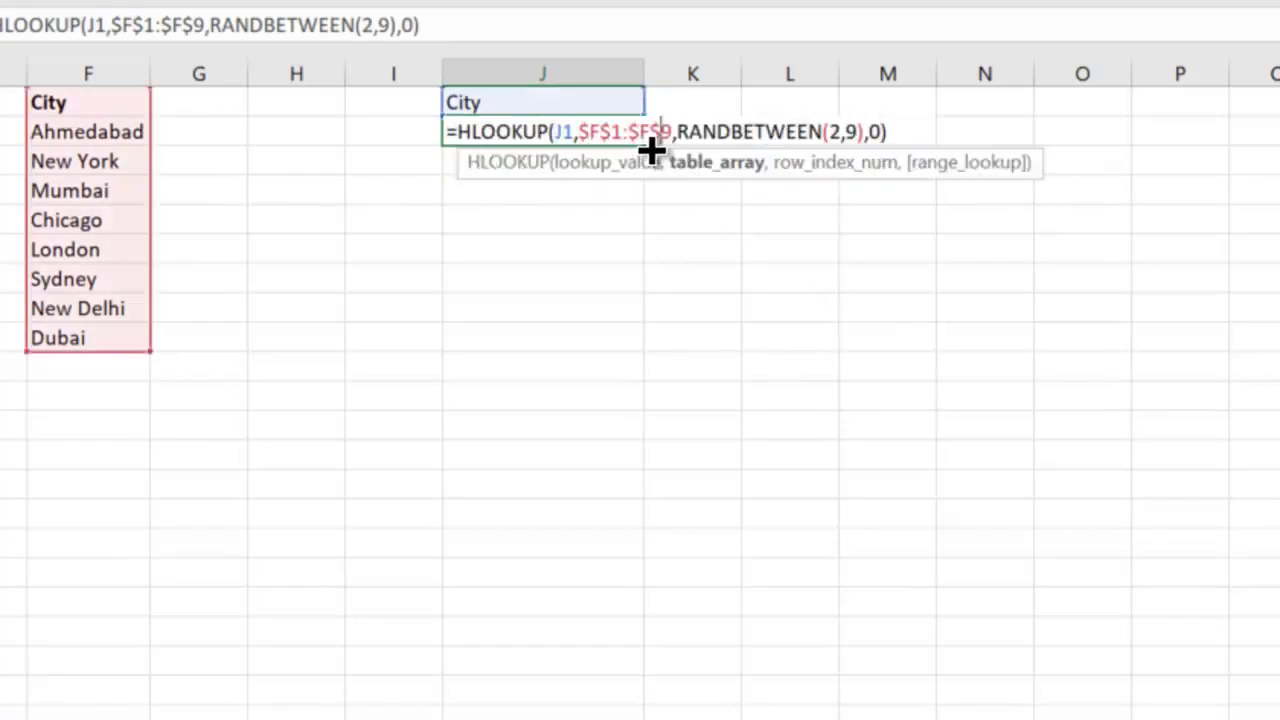
{"action": "key", "text": "shift+Left"}
{"action": "key", "text": "shift+Left"}
{"action": "key", "text": "F4"}
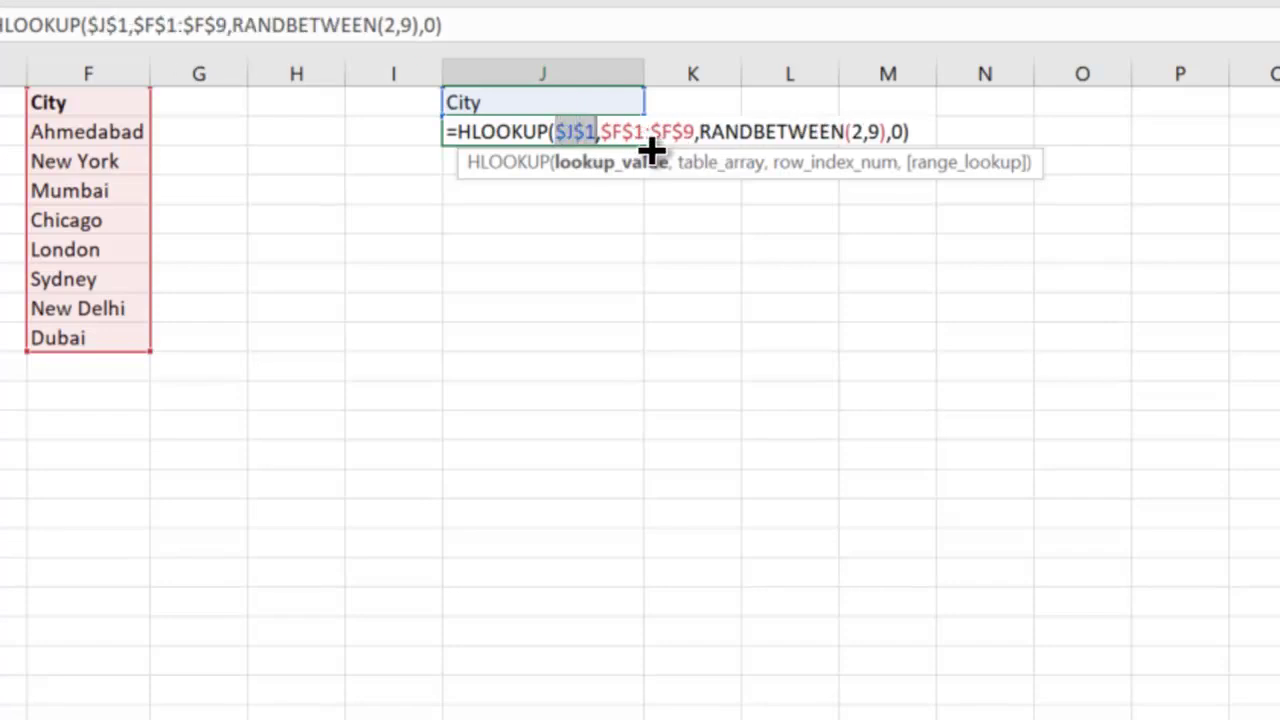
{"action": "key", "text": "Return"}
{"action": "key", "text": "Up"}
{"action": "left_click_drag", "start_coordinate": [651, 149], "coordinate": [680, 523]}
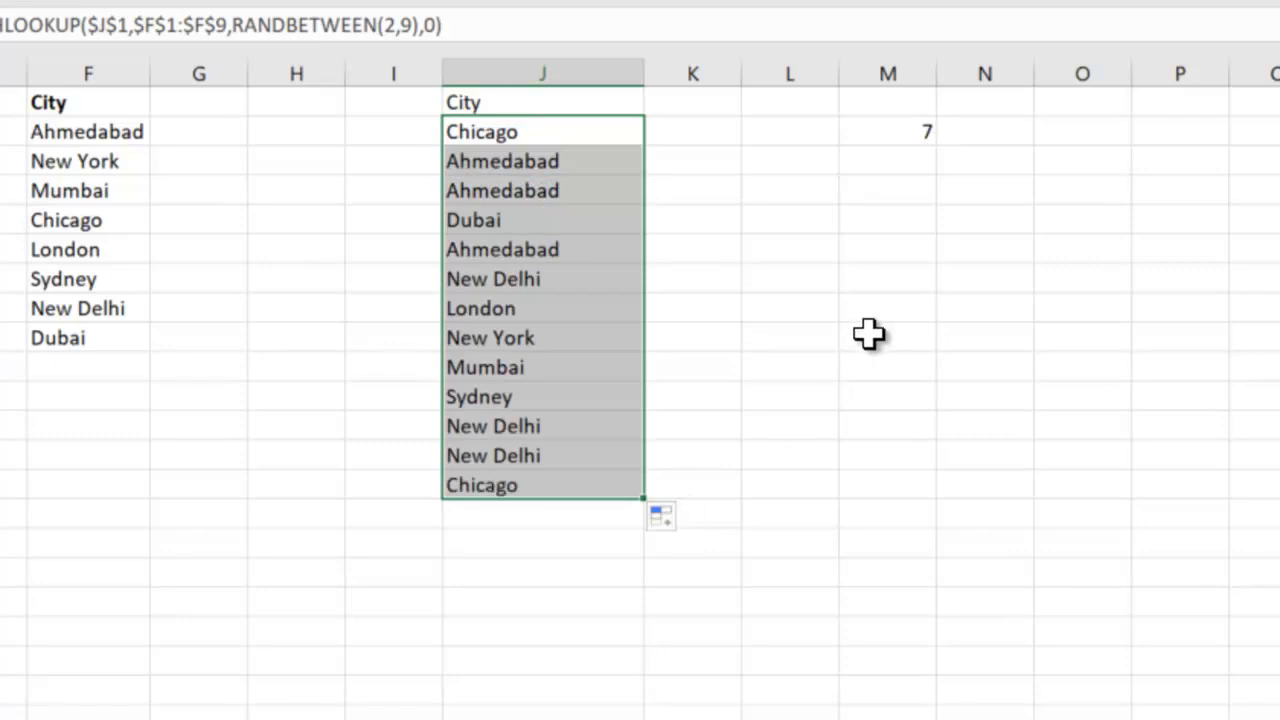
Step: Review J2's RANDBETWEEN upper limit 9 without changing it, then move to M5
{"action": "key", "text": "F2"}
{"action": "key", "text": "Left"}
{"action": "key", "text": "Left"}
{"action": "key", "text": "Left"}
{"action": "key", "text": "Left"}
{"action": "key", "text": "shift+Left"}
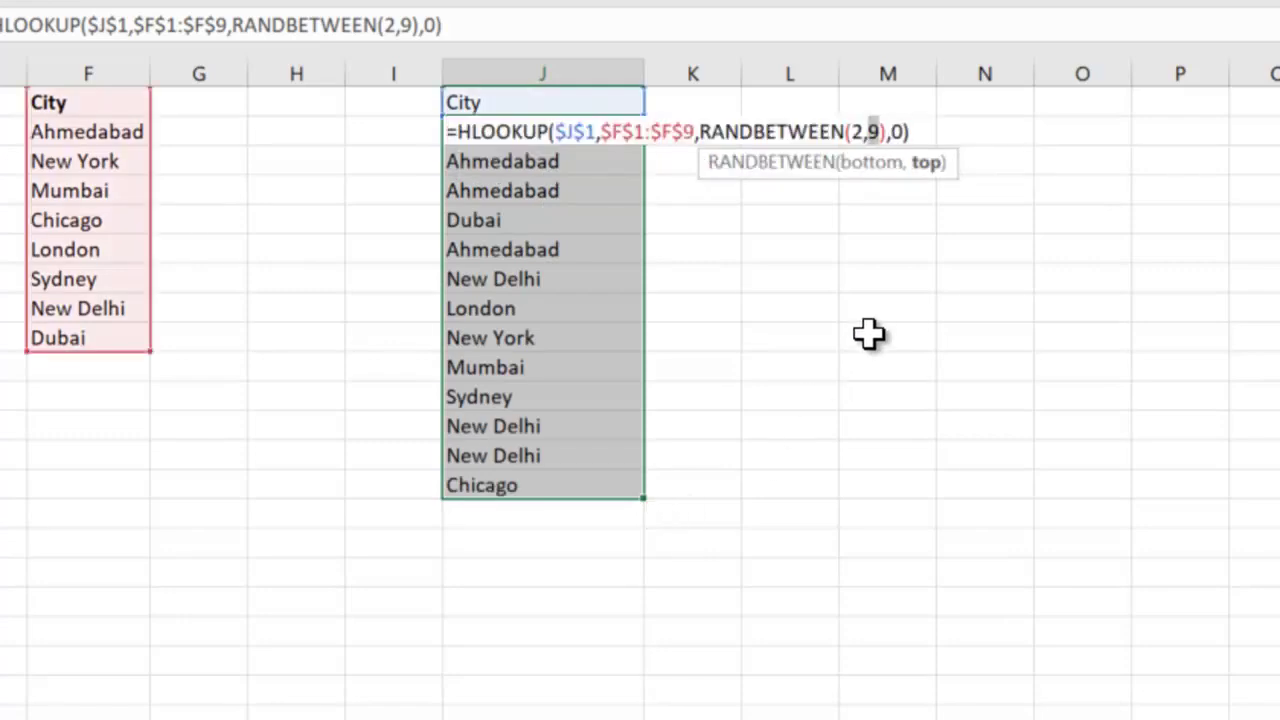
{"action": "key", "text": "Escape"}
{"action": "key", "text": "Right"}
{"action": "key", "text": "Right"}
{"action": "key", "text": "Right"}
{"action": "key", "text": "Down"}
{"action": "key", "text": "Down"}
{"action": "key", "text": "Down"}
Step: Enter =COUNTA(F:F) in M5, counting 9 entries in column F
{"action": "type", "text": "=count"}
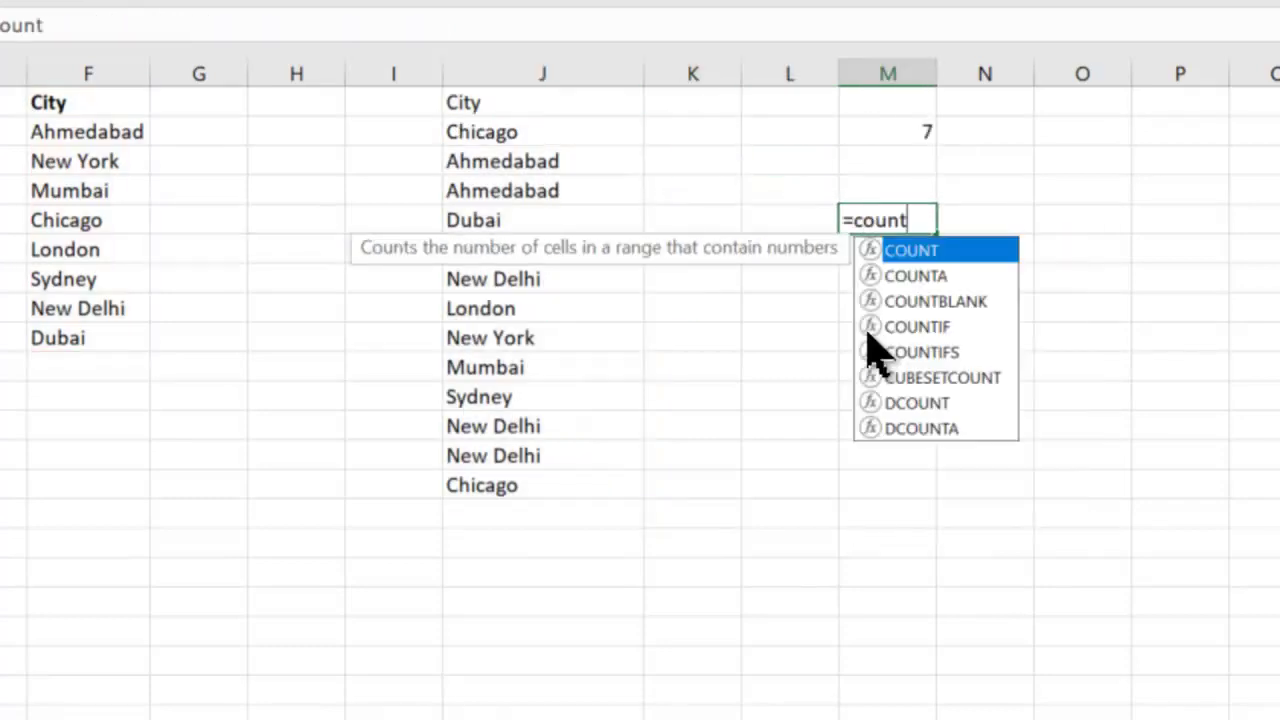
{"action": "key", "text": "Down"}
{"action": "key", "text": "Tab"}
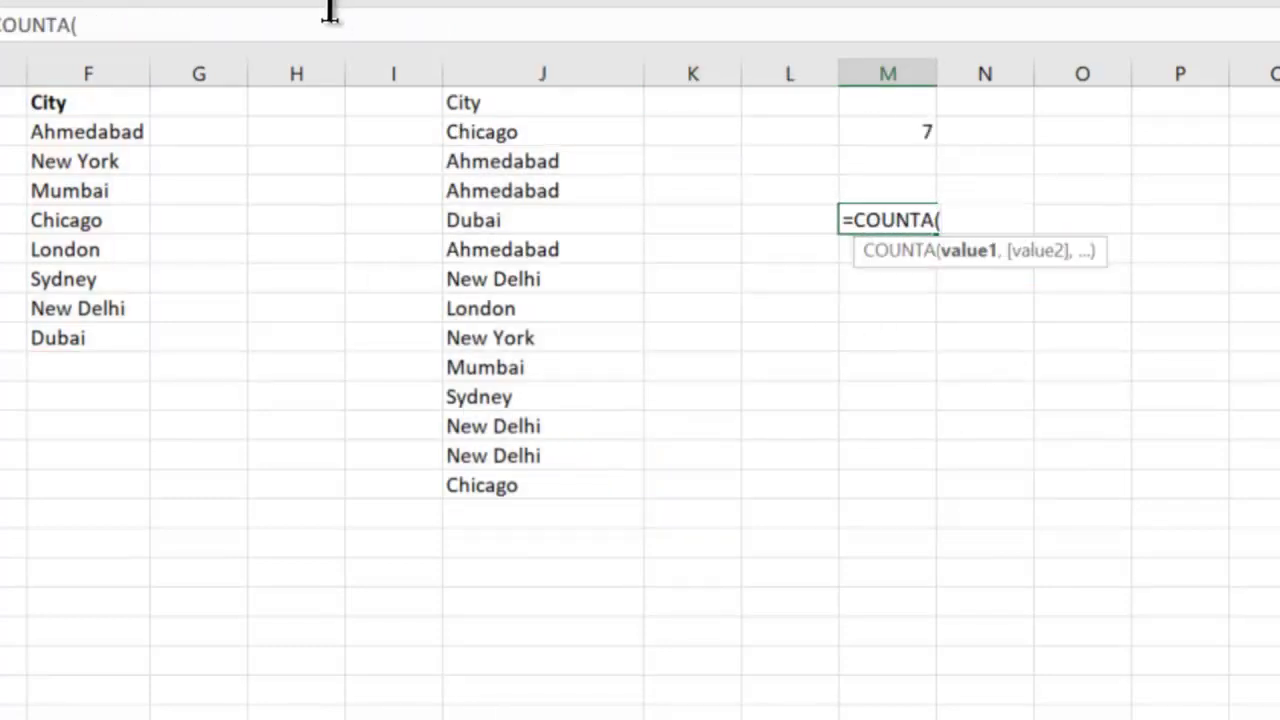
{"action": "left_click", "coordinate": [92, 73]}
{"action": "type", "text": ")"}
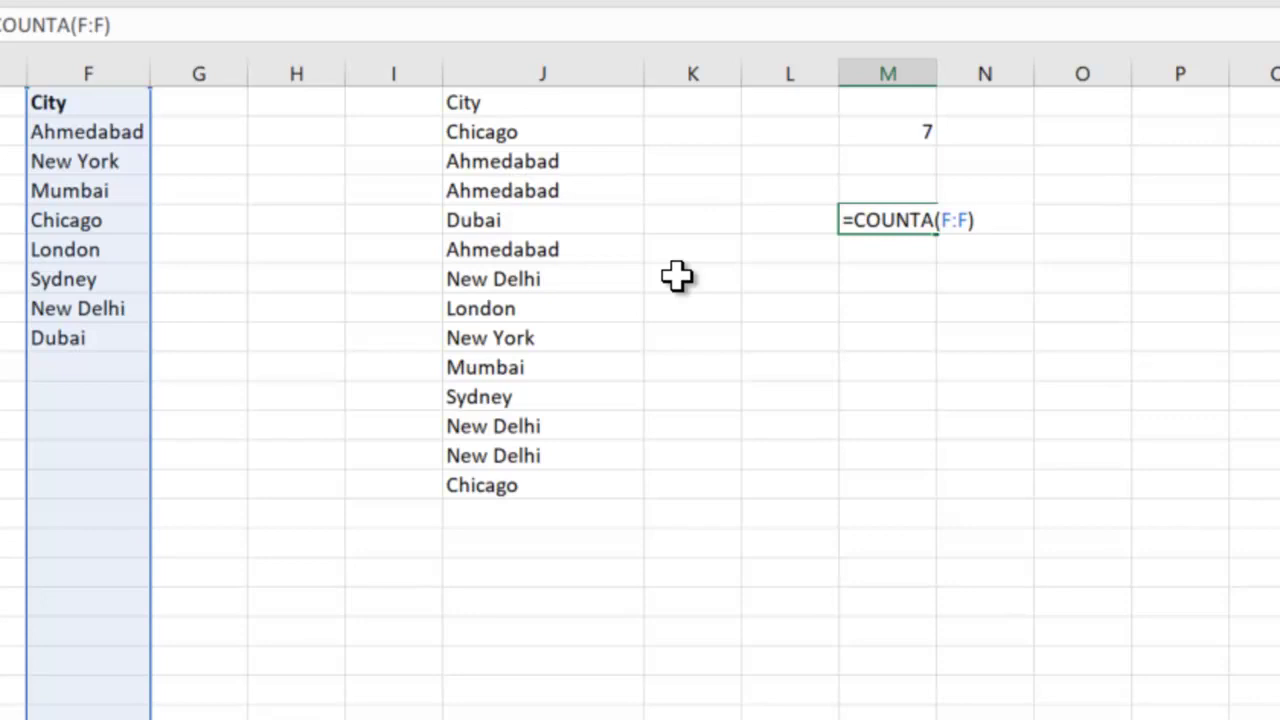
{"action": "key", "text": "Return"}
Step: Copy the COUNTA(F:F) text from M5's formula
{"action": "key", "text": "Up"}
{"action": "key", "text": "Left"}
{"action": "key", "text": "Left"}
{"action": "key", "text": "Left"}
{"action": "key", "text": "Up"}
{"action": "key", "text": "Up"}
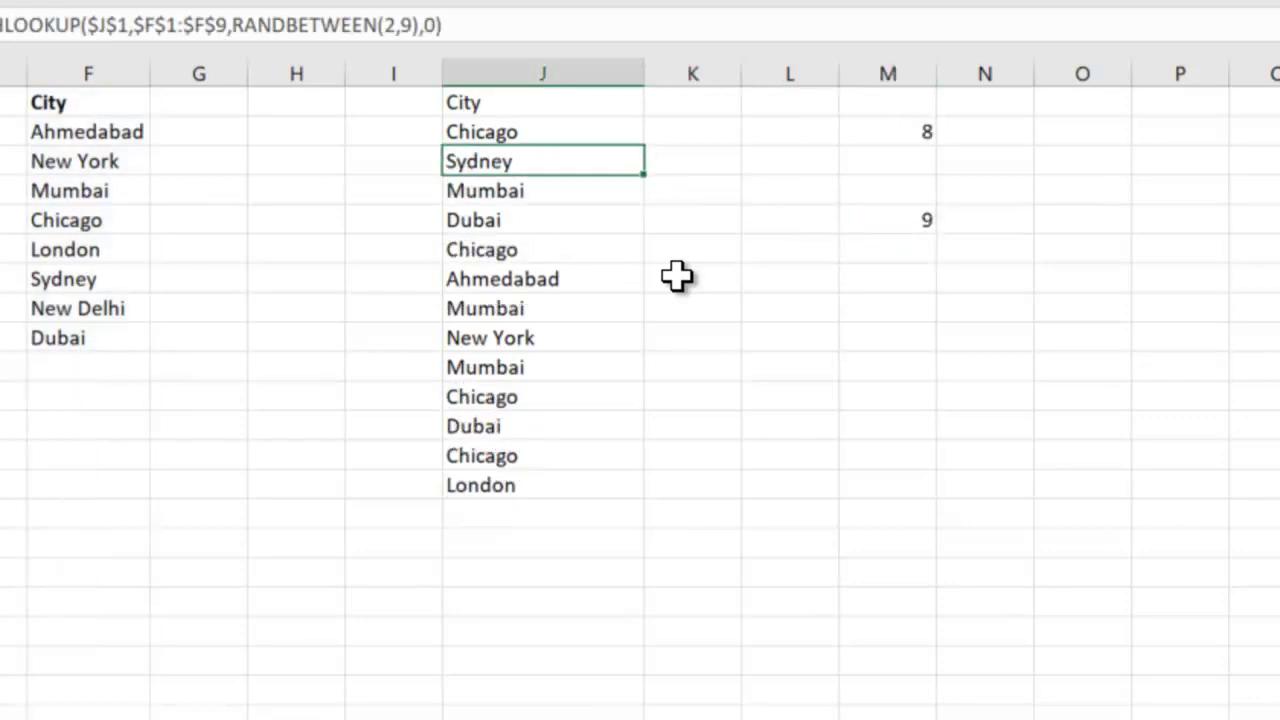
{"action": "key", "text": "Up"}
{"action": "key", "text": "F2"}
{"action": "key", "text": "Left"}
{"action": "key", "text": "Left"}
{"action": "key", "text": "Left"}
{"action": "key", "text": "Left"}
{"action": "key", "text": "shift+Left"}
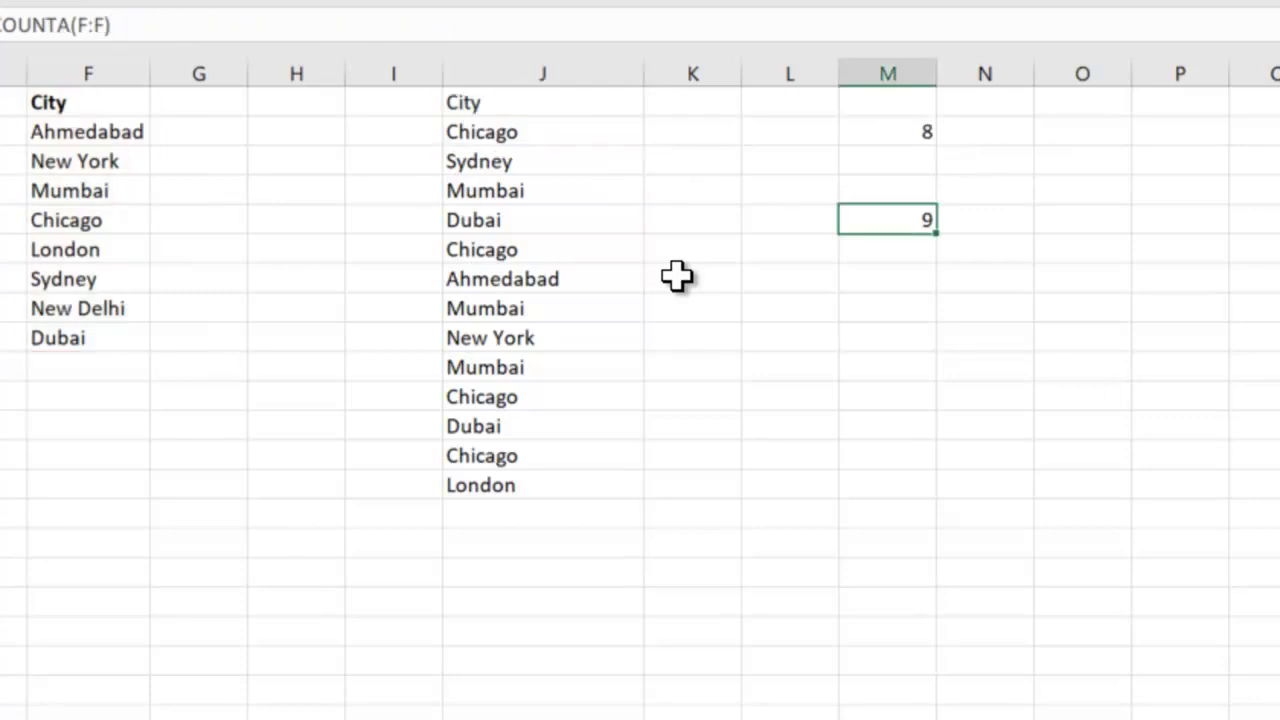
{"action": "key", "text": "F2"}
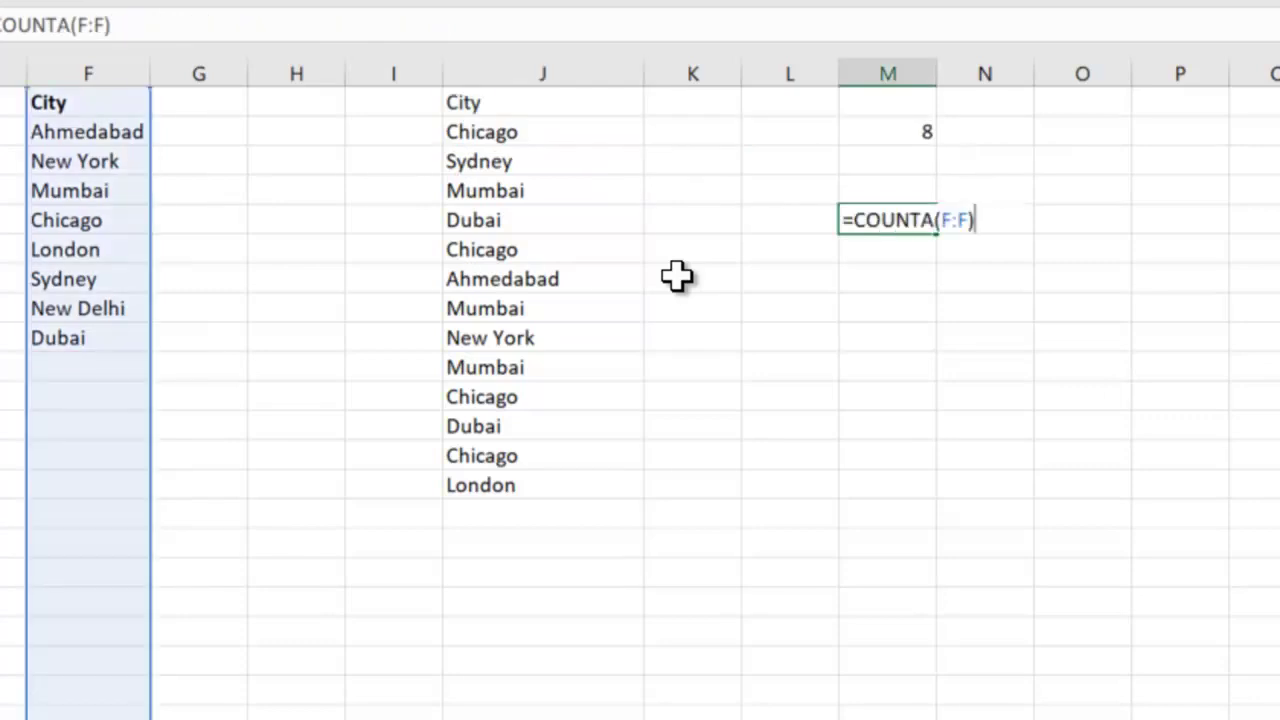
{"action": "key", "text": "Left"}
{"action": "key", "text": "shift+Left"}
{"action": "key", "text": "ctrl+shift+Left"}
{"action": "key", "text": "ctrl+shift+Left"}
{"action": "key", "text": "ctrl+c"}
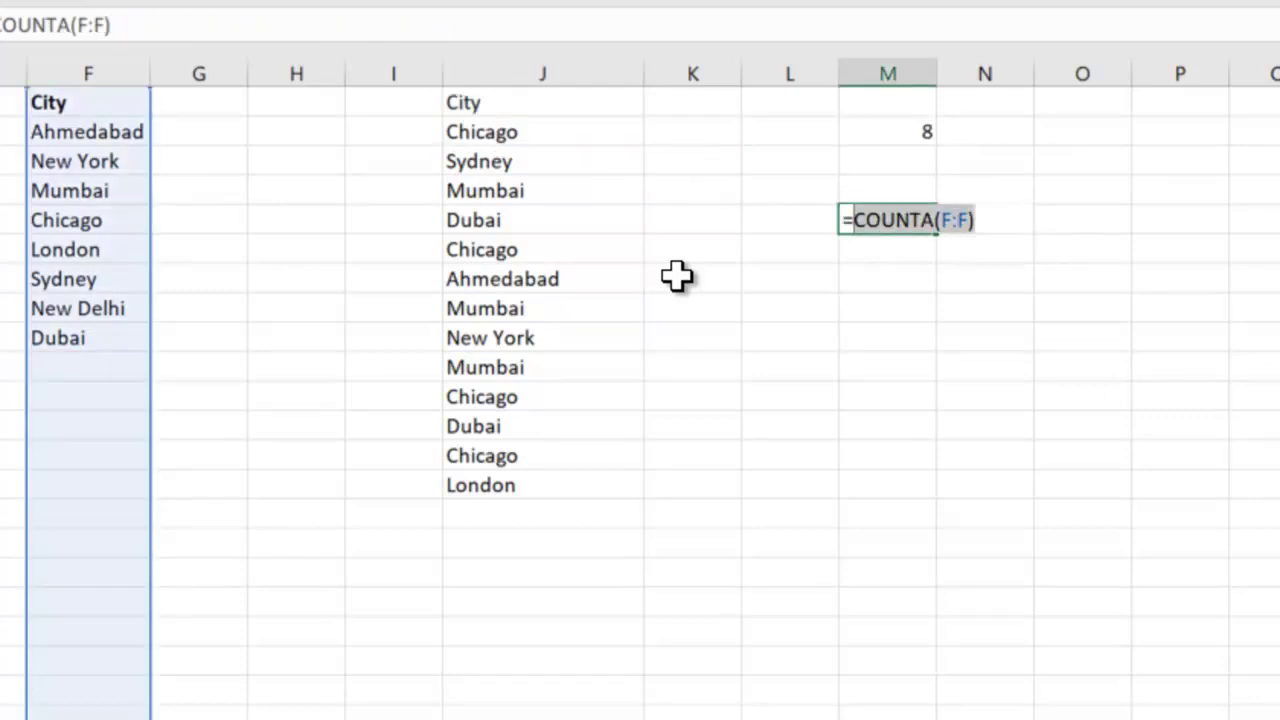
{"action": "key", "text": "ctrl+Return"}
Step: Replace the 9 in J2's RANDBETWEEN(2,9) with COUNTA(F:F)
{"action": "key", "text": "Up"}
{"action": "key", "text": "Up"}
{"action": "key", "text": "Left"}
{"action": "key", "text": "Left"}
{"action": "key", "text": "Left"}
{"action": "key", "text": "Up"}
{"action": "key", "text": "F2"}
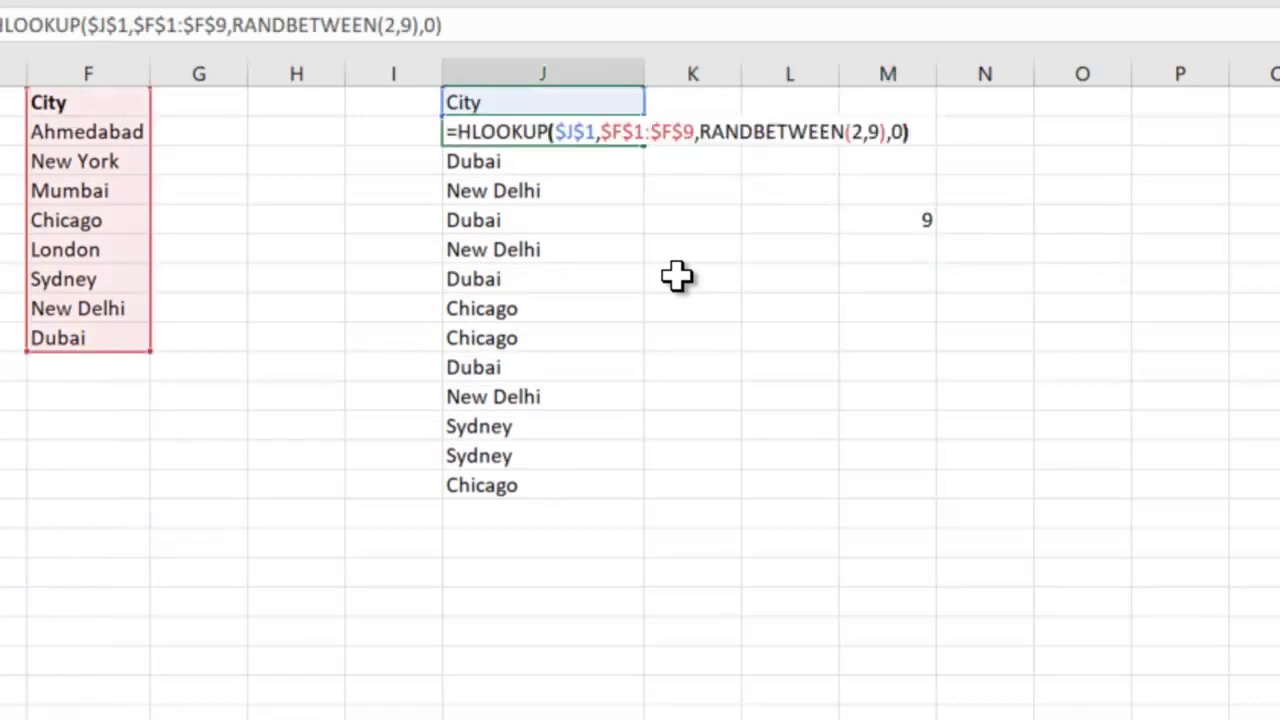
{"action": "key", "text": "Left"}
{"action": "key", "text": "Left"}
{"action": "key", "text": "Left"}
{"action": "key", "text": "Left"}
{"action": "key", "text": "shift+Left"}
{"action": "key", "text": "ctrl+v"}
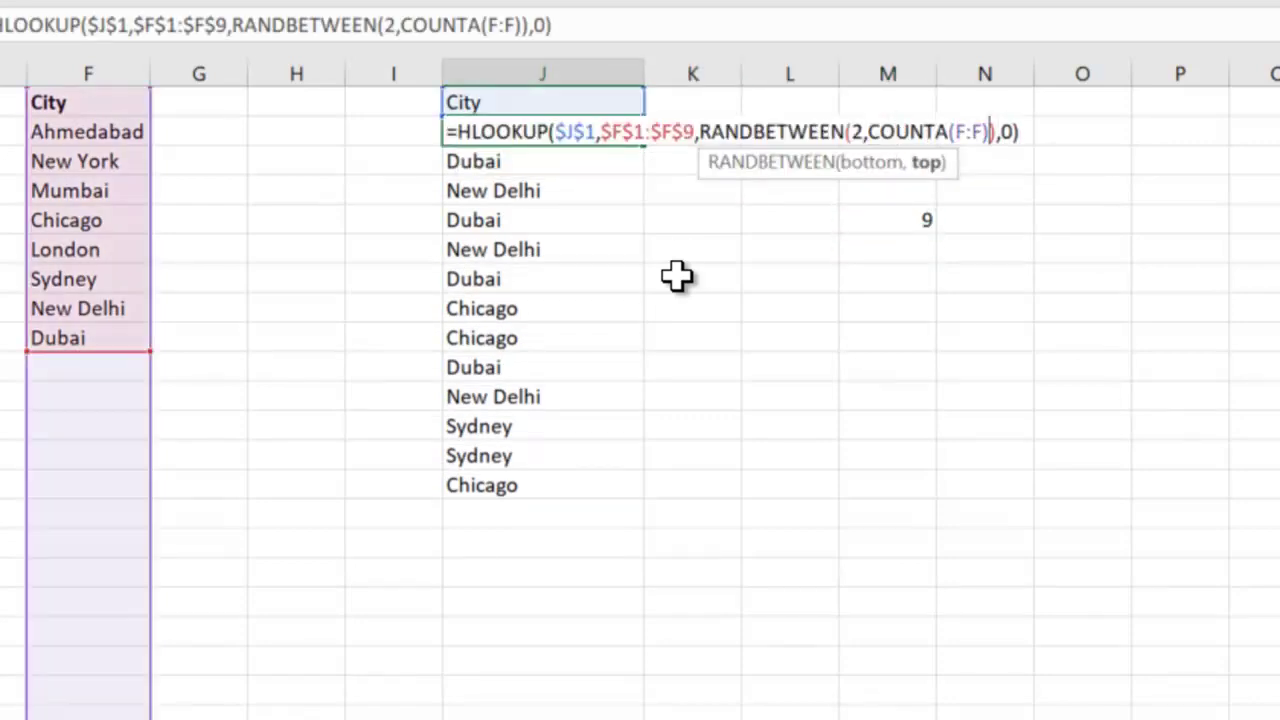
{"action": "key", "text": "Return"}
Step: Fill J2's formula down the column and add Detroit as a new city in F10
{"action": "key", "text": "Up"}
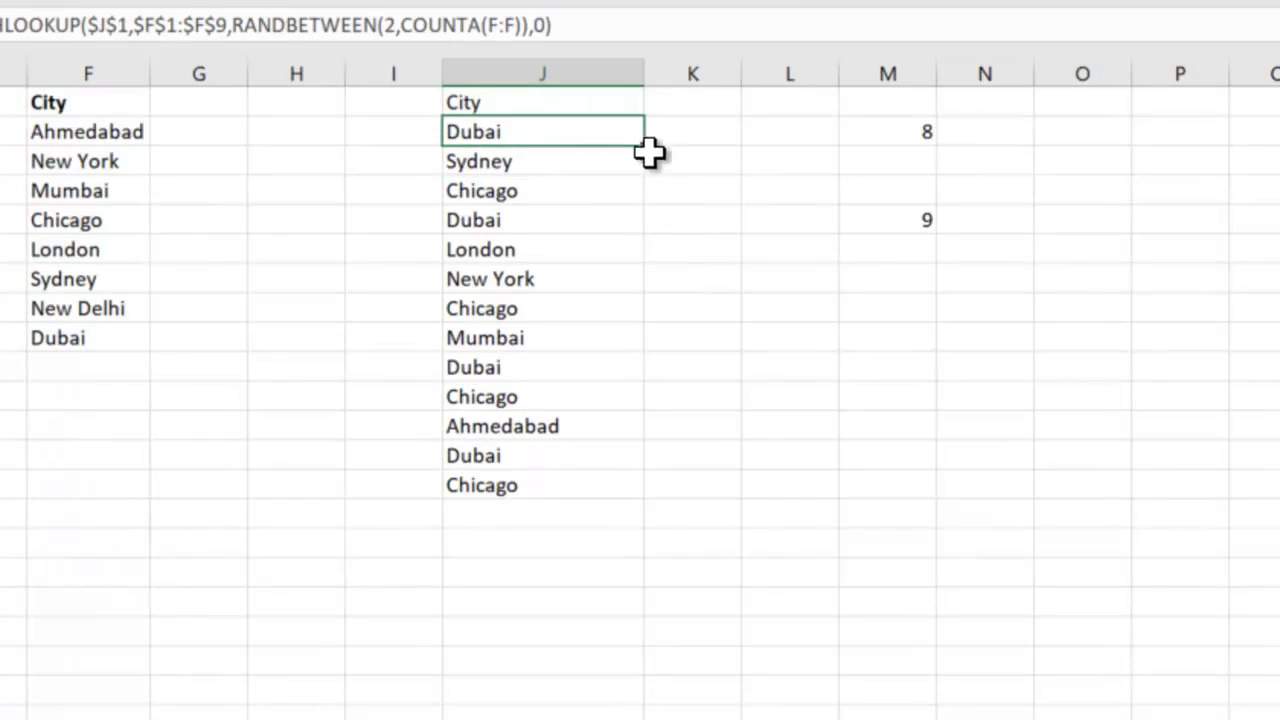
{"action": "double_click", "coordinate": [645, 147]}
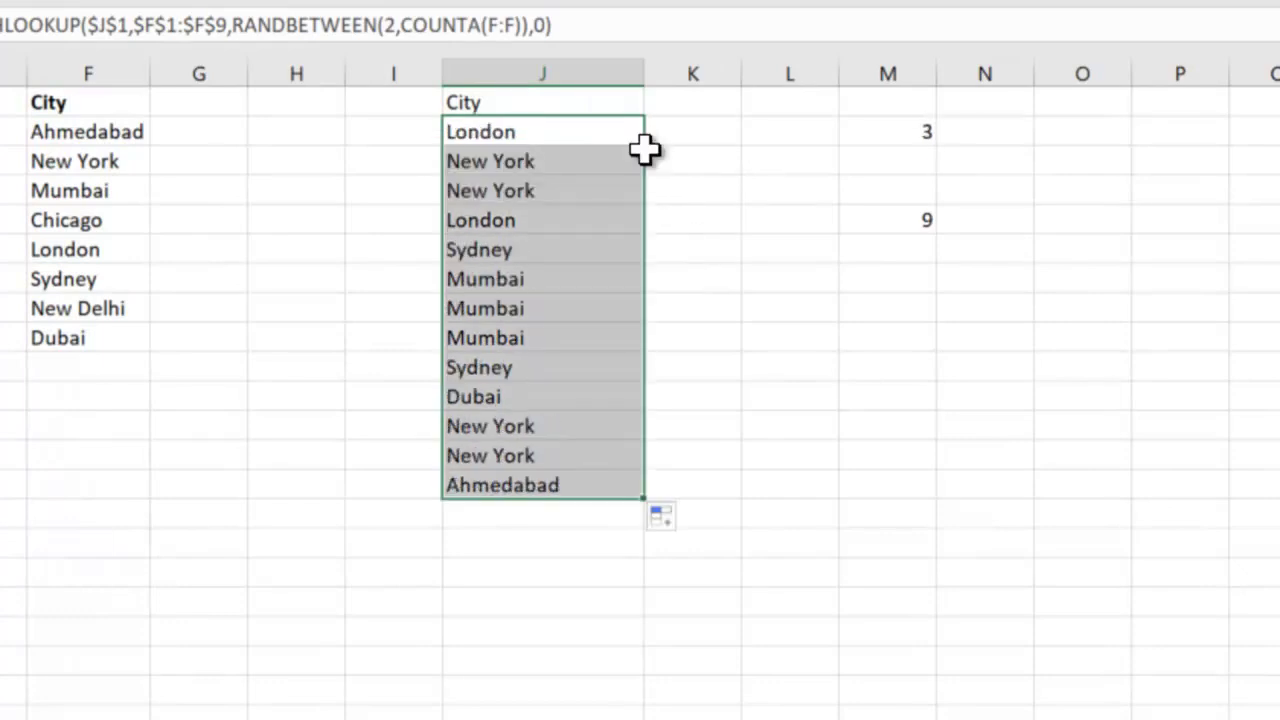
{"action": "left_click", "coordinate": [128, 363]}
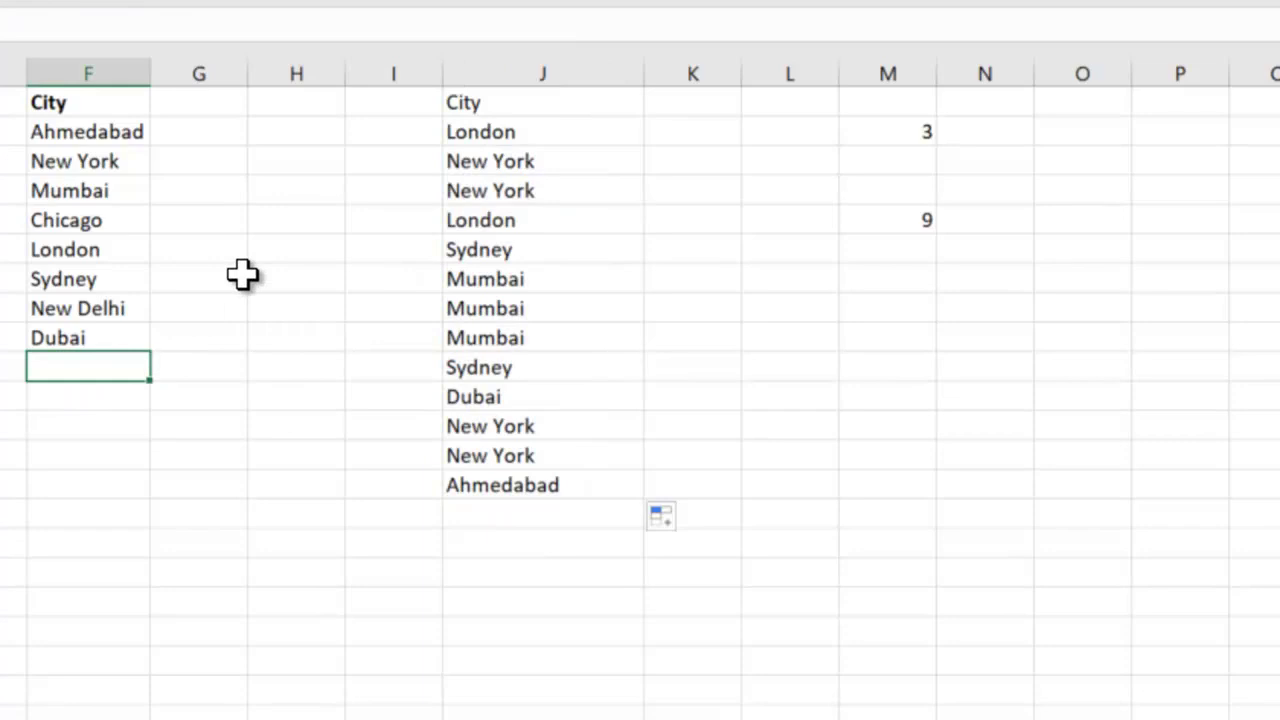
{"action": "type", "text": "Det"}
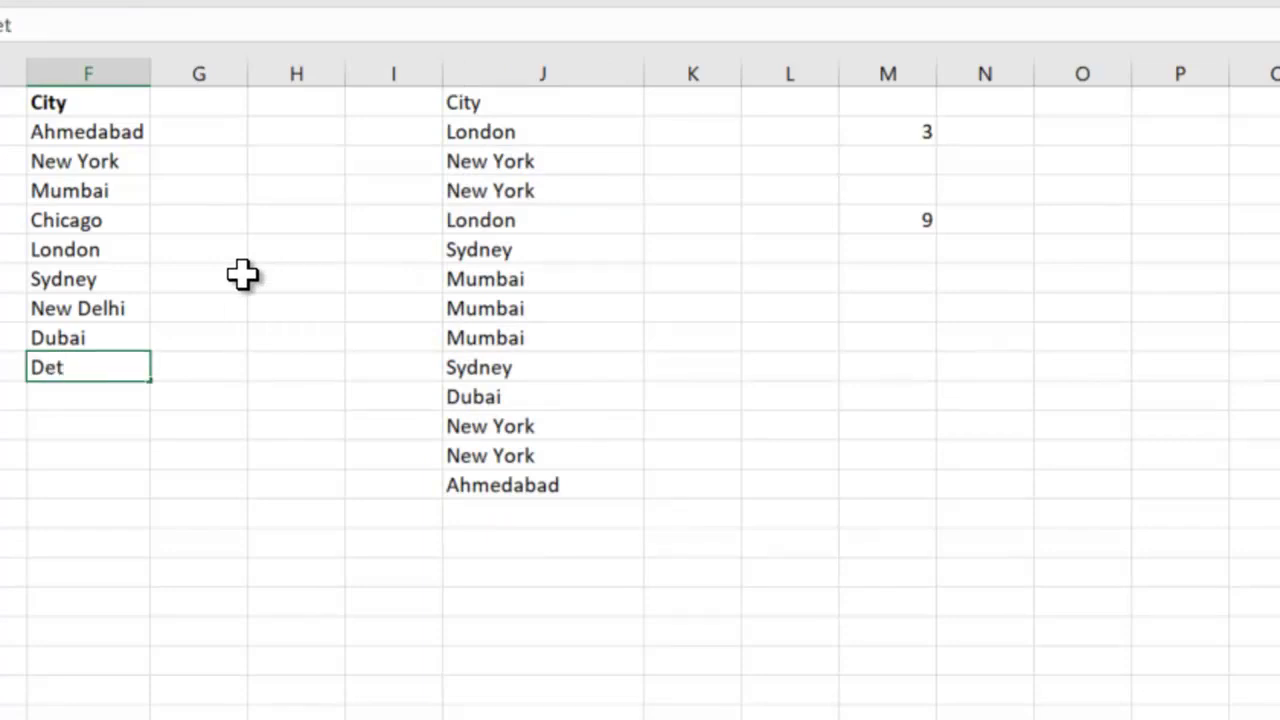
{"action": "type", "text": "roit"}
{"action": "key", "text": "Return"}
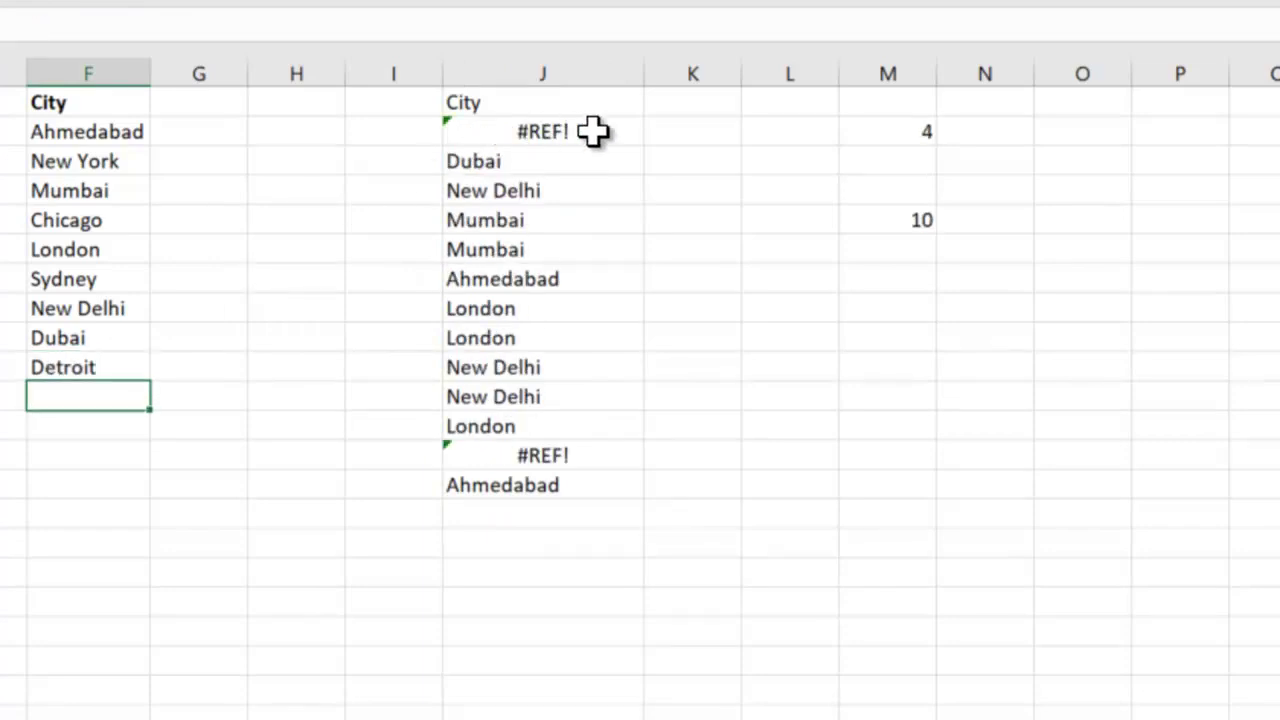
Step: Change J2's lookup range from $F$1:$F$9 to $F:$F and copy it down to J14
{"action": "left_click", "coordinate": [593, 131]}
{"action": "key", "text": "F2"}
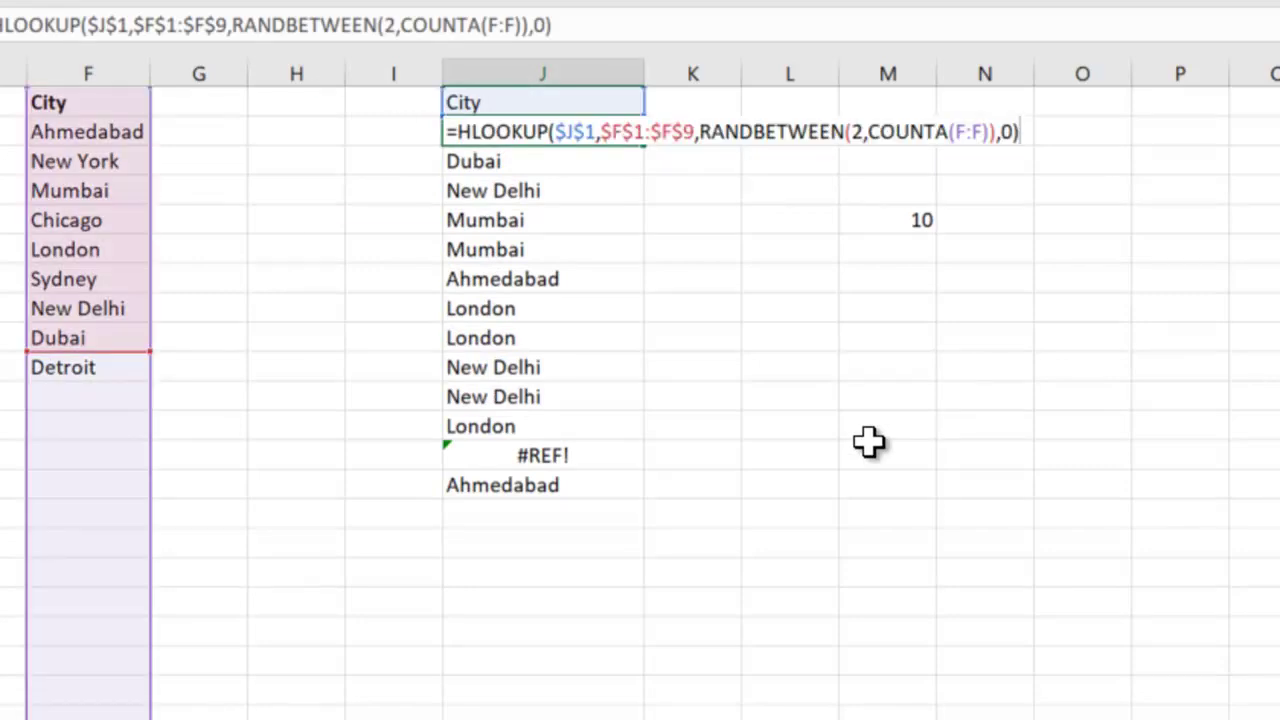
{"action": "key", "text": "Left"}
{"action": "key", "text": "Left"}
{"action": "key", "text": "Left"}
{"action": "key", "text": "Left"}
{"action": "key", "text": "Left"}
{"action": "key", "text": "Left"}
{"action": "key", "text": "Left"}
{"action": "key", "text": "Left"}
{"action": "key", "text": "Left"}
{"action": "key", "text": "Left"}
{"action": "key", "text": "Left"}
{"action": "key", "text": "Left"}
{"action": "key", "text": "Left"}
{"action": "key", "text": "Left"}
{"action": "key", "text": "Left"}
{"action": "key", "text": "Left"}
{"action": "key", "text": "Left"}
{"action": "key", "text": "Left"}
{"action": "key", "text": "Left"}
{"action": "key", "text": "Left"}
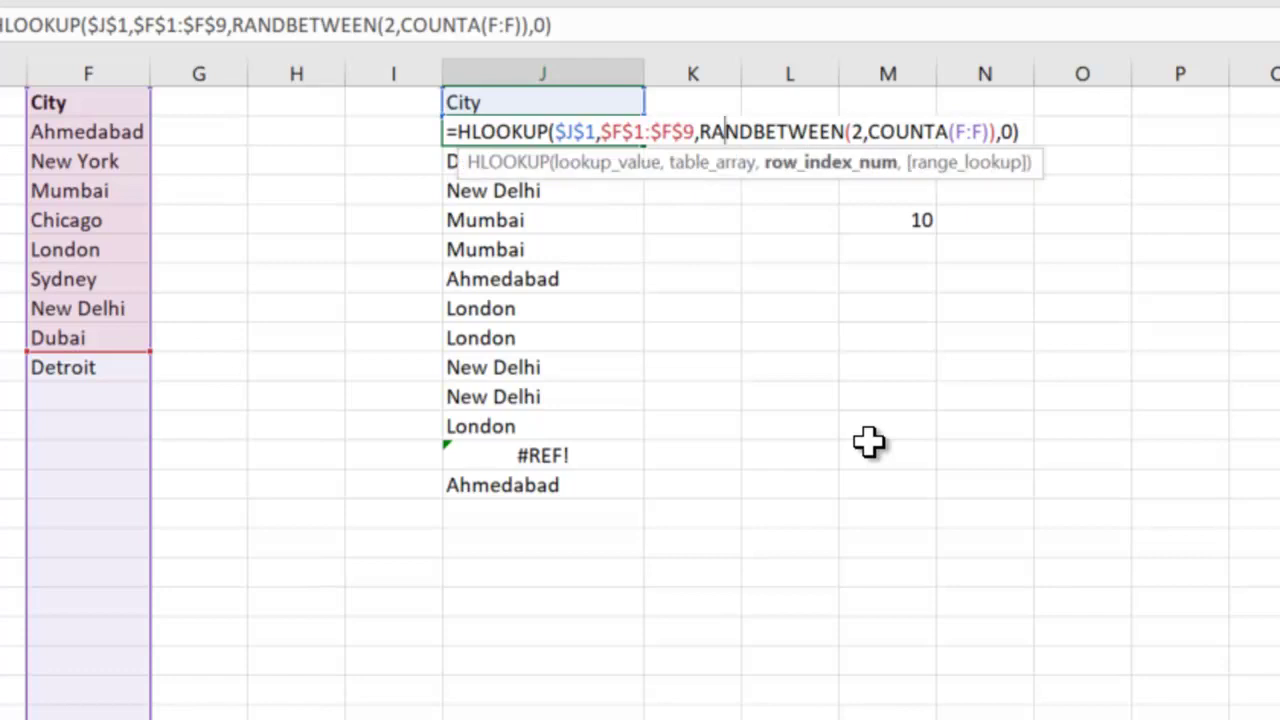
{"action": "key", "text": "shift+Left"}
{"action": "key", "text": "shift+Left"}
{"action": "key", "text": "shift+Left"}
{"action": "key", "text": "Left"}
{"action": "key", "text": "Left"}
{"action": "key", "text": "Left"}
{"action": "key", "text": "Left"}
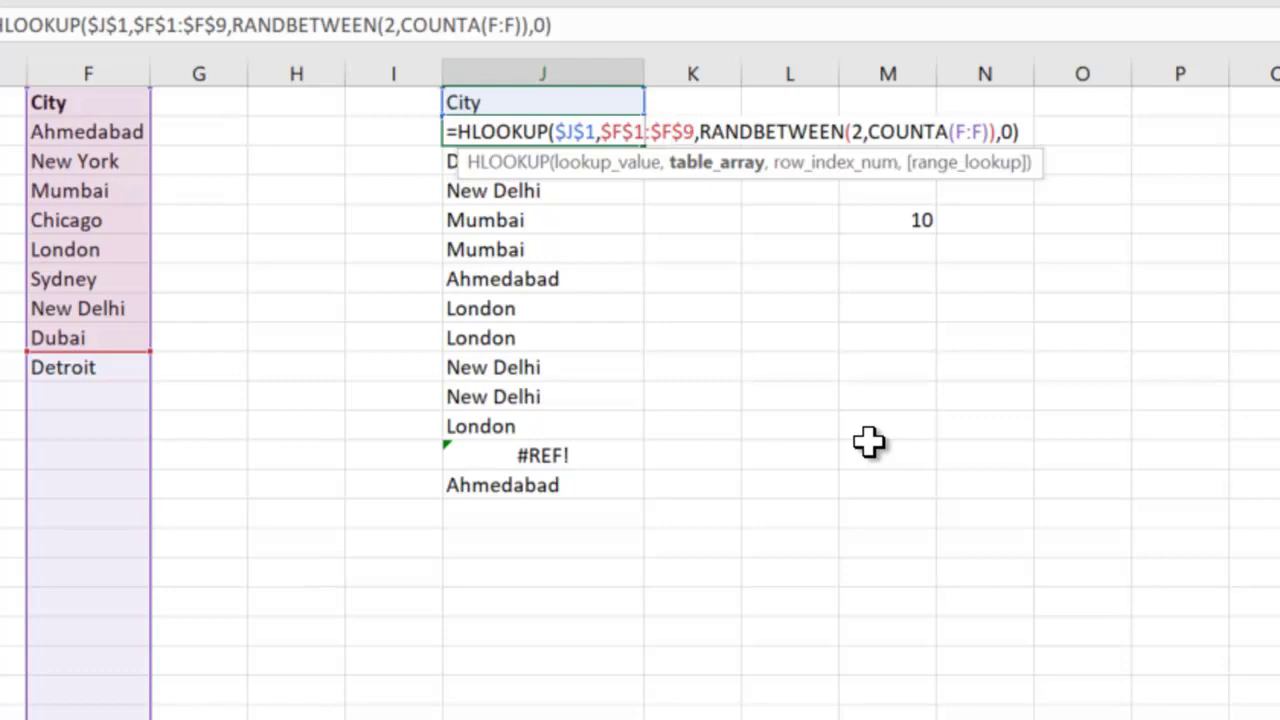
{"action": "key", "text": "BackSpace"}
{"action": "key", "text": "BackSpace"}
{"action": "key", "text": "Right"}
{"action": "key", "text": "Right"}
{"action": "key", "text": "Right"}
{"action": "key", "text": "Right"}
{"action": "key", "text": "Right"}
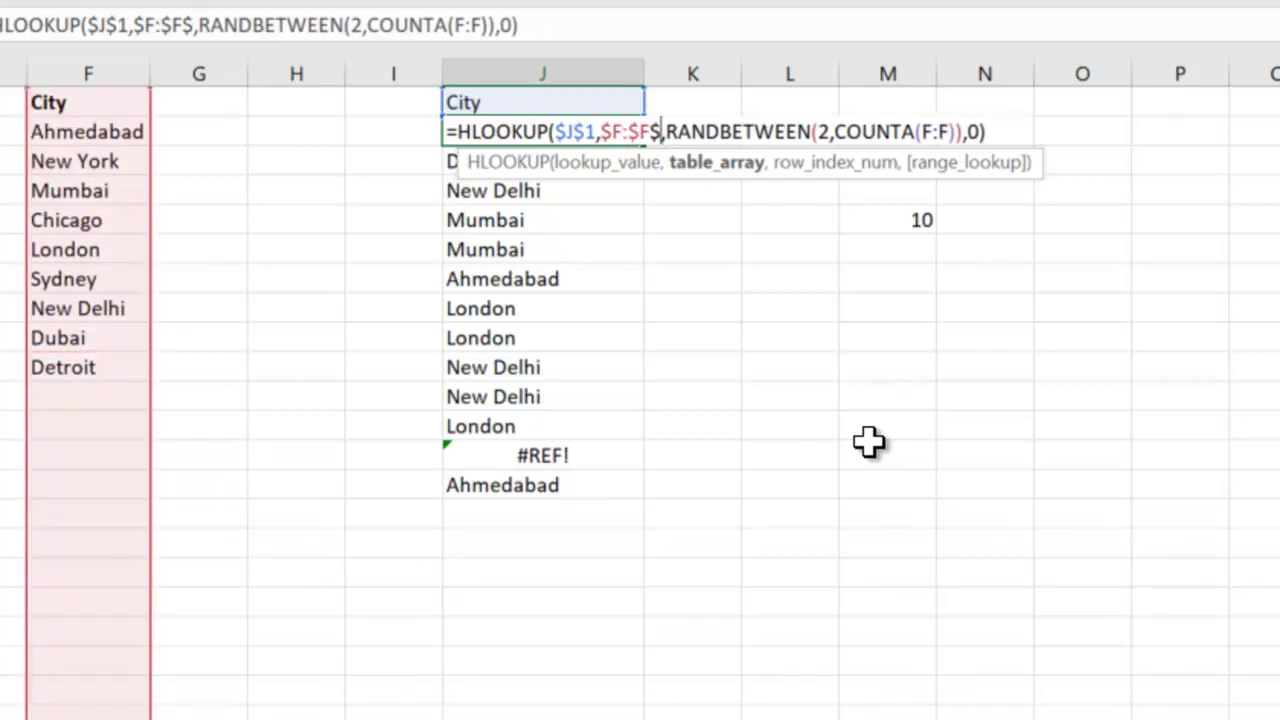
{"action": "key", "text": "BackSpace"}
{"action": "key", "text": "BackSpace"}
{"action": "key", "text": "Return"}
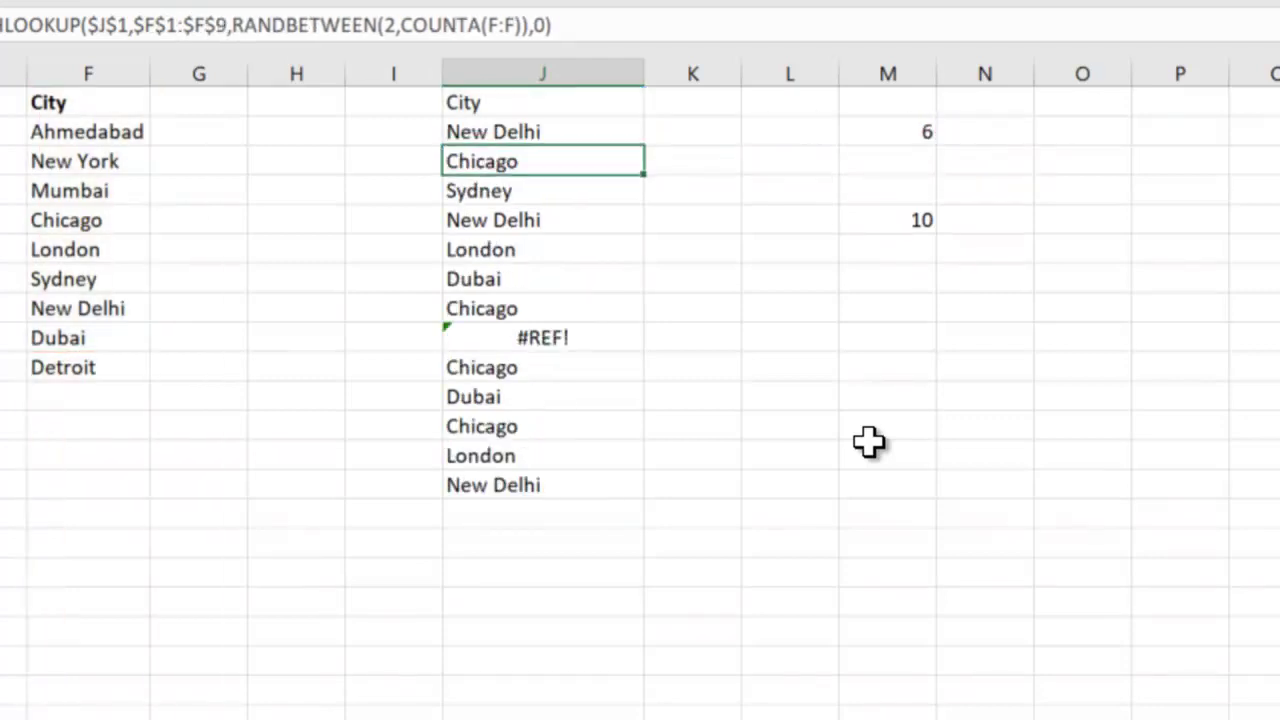
{"action": "key", "text": "Up"}
{"action": "left_click_drag", "start_coordinate": [644, 146], "coordinate": [634, 488]}
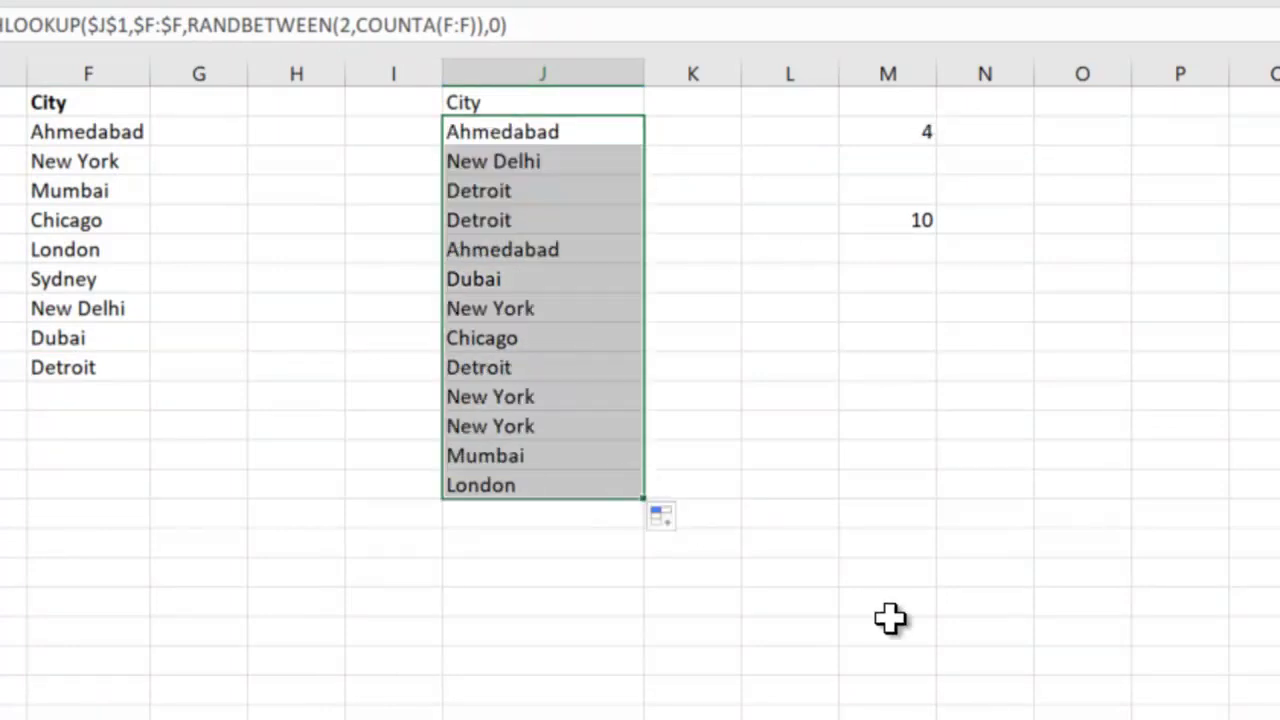
Step: Extend the random-city formulas from J14 down to J21 and bold the City header in J1
{"action": "key", "text": "F2"}
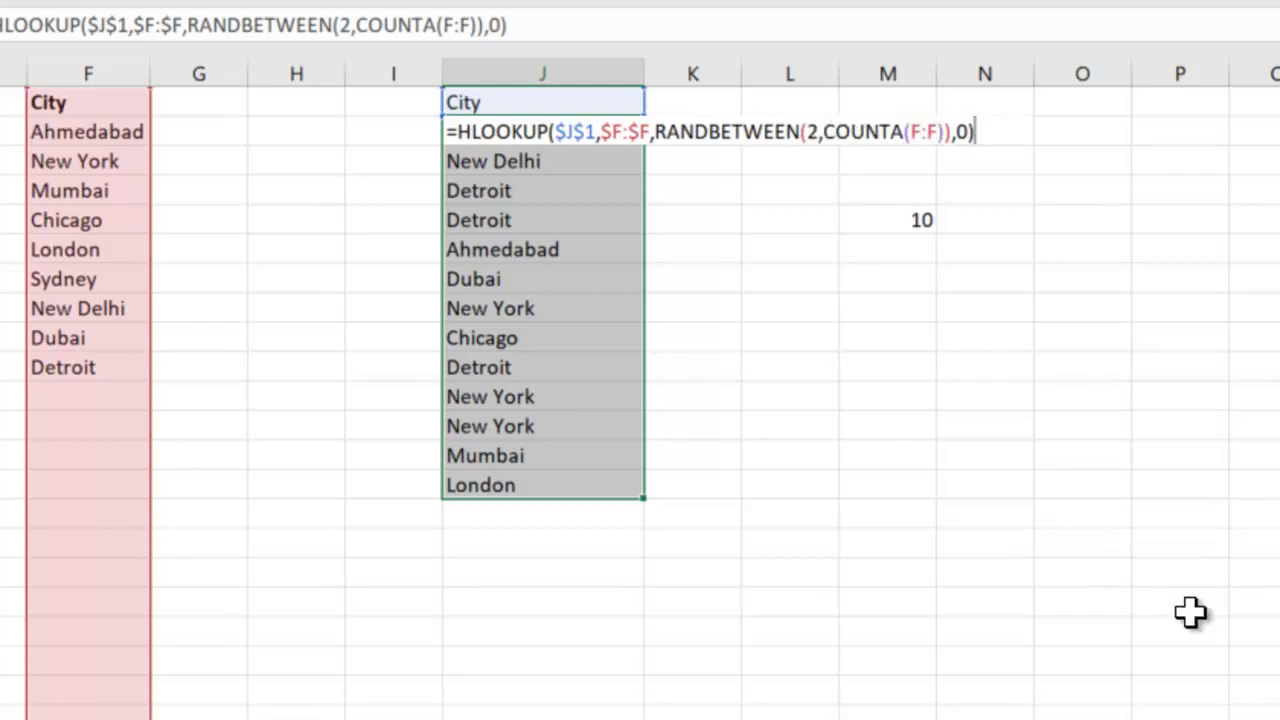
{"action": "key", "text": "Return"}
{"action": "key", "text": "Up"}
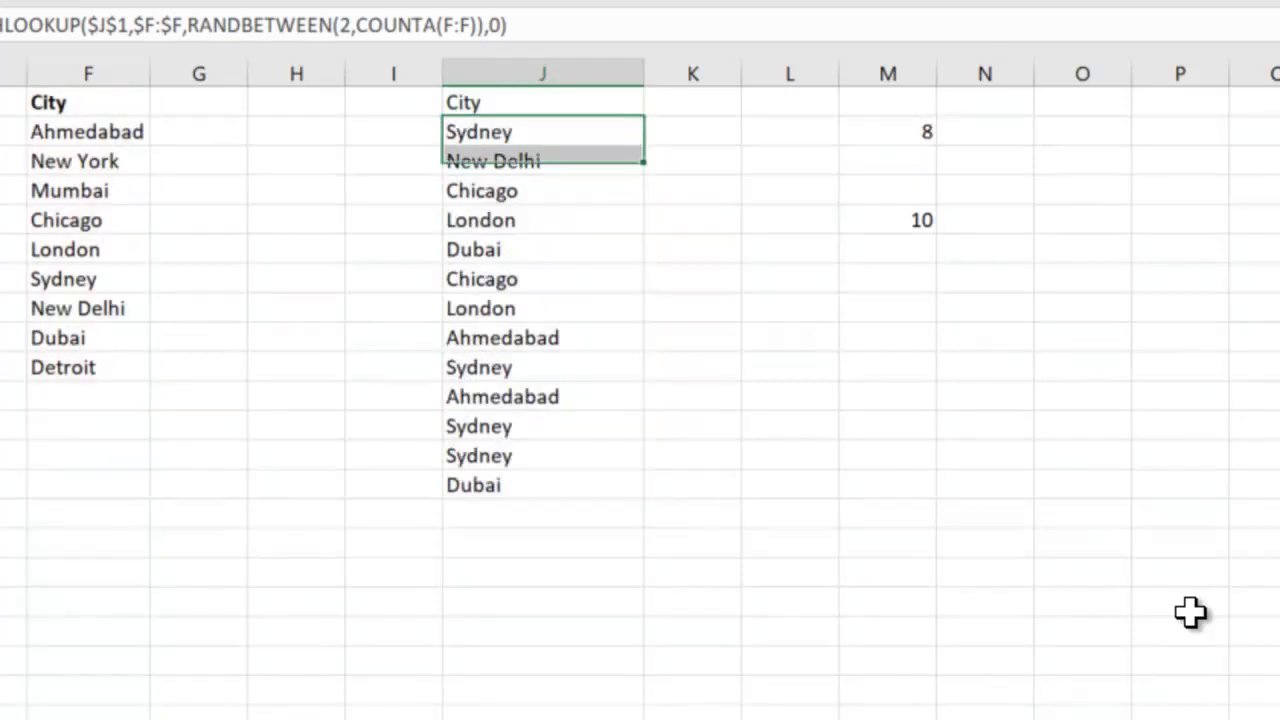
{"action": "left_click", "coordinate": [630, 487]}
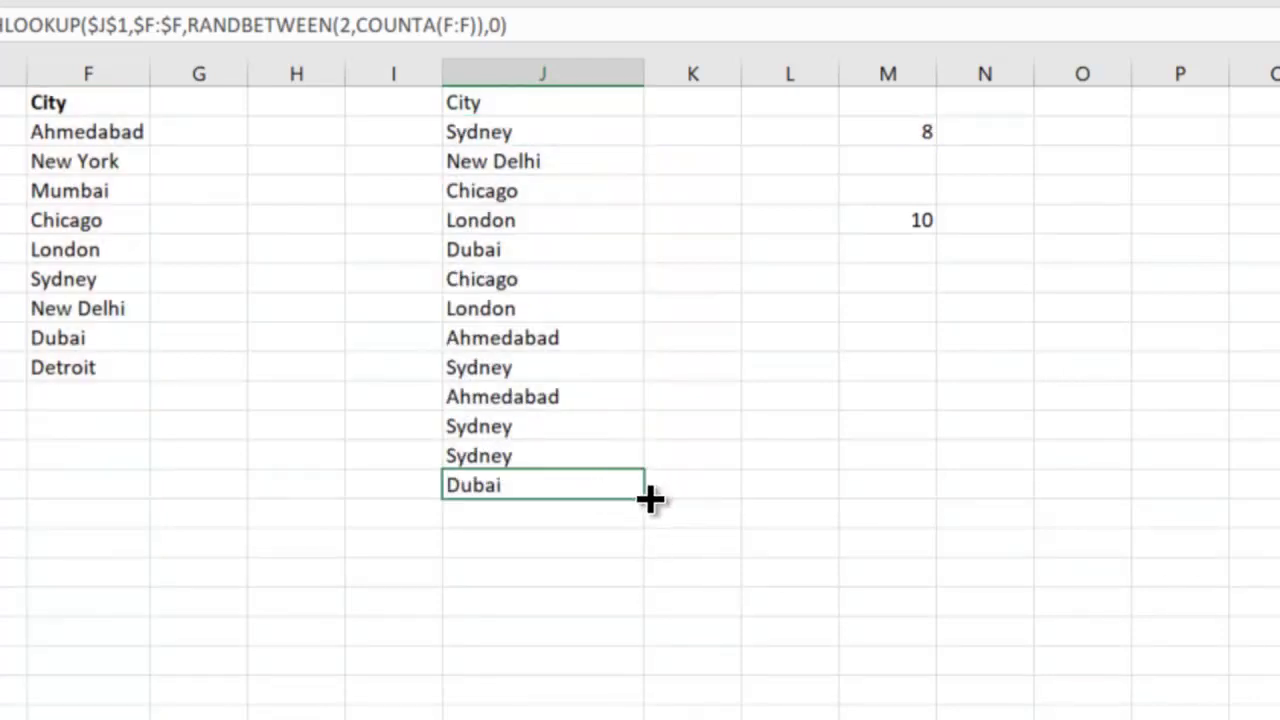
{"action": "left_click_drag", "start_coordinate": [646, 498], "coordinate": [625, 670]}
{"action": "key", "text": "ctrl+Up"}
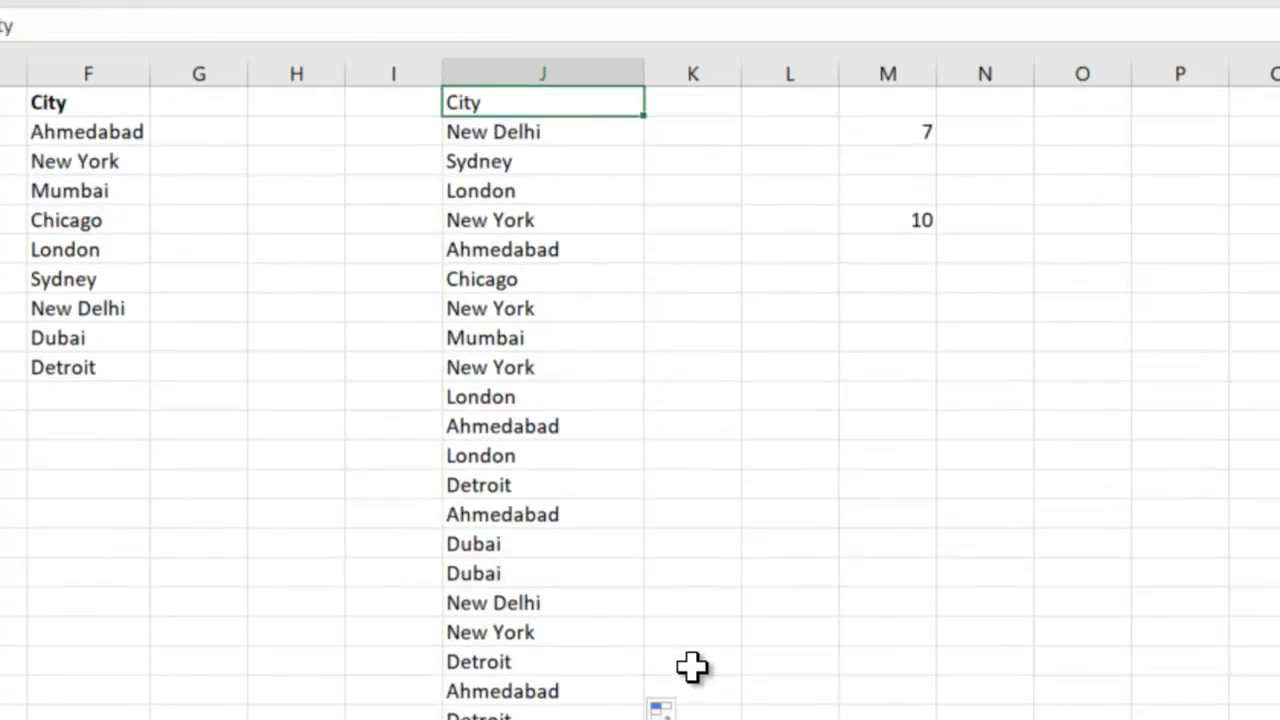
{"action": "key", "text": "ctrl+b"}
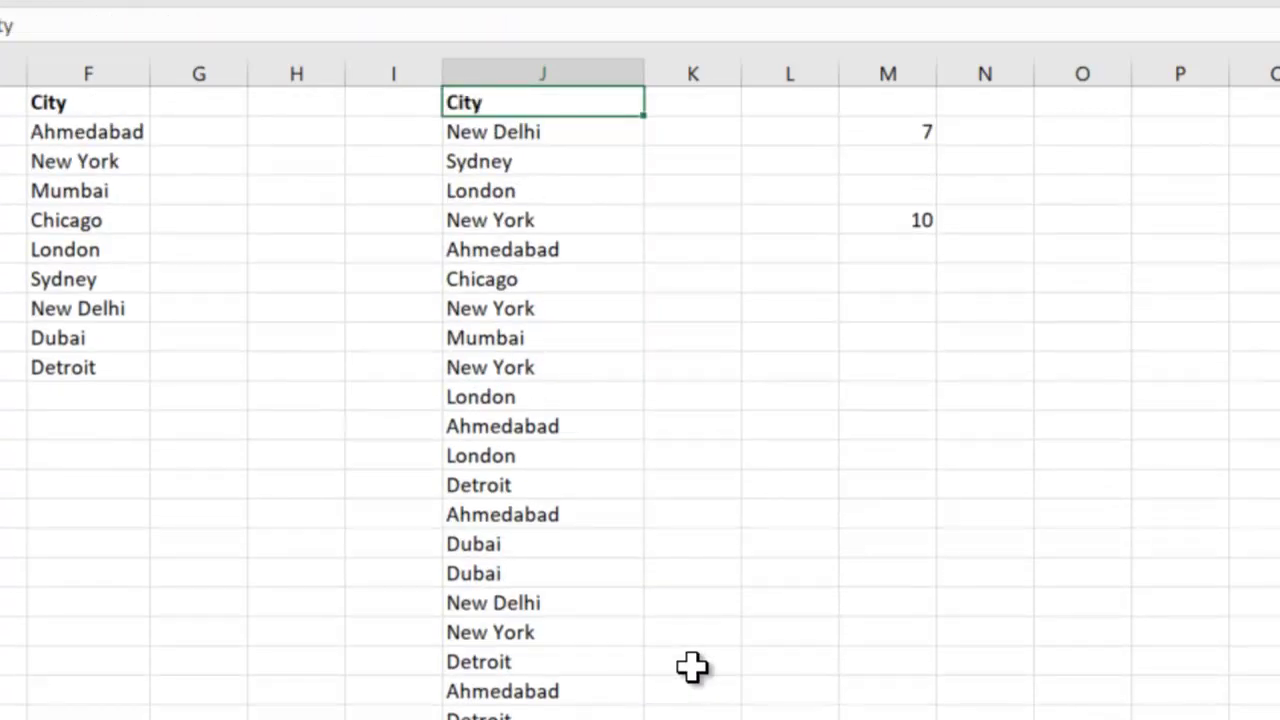